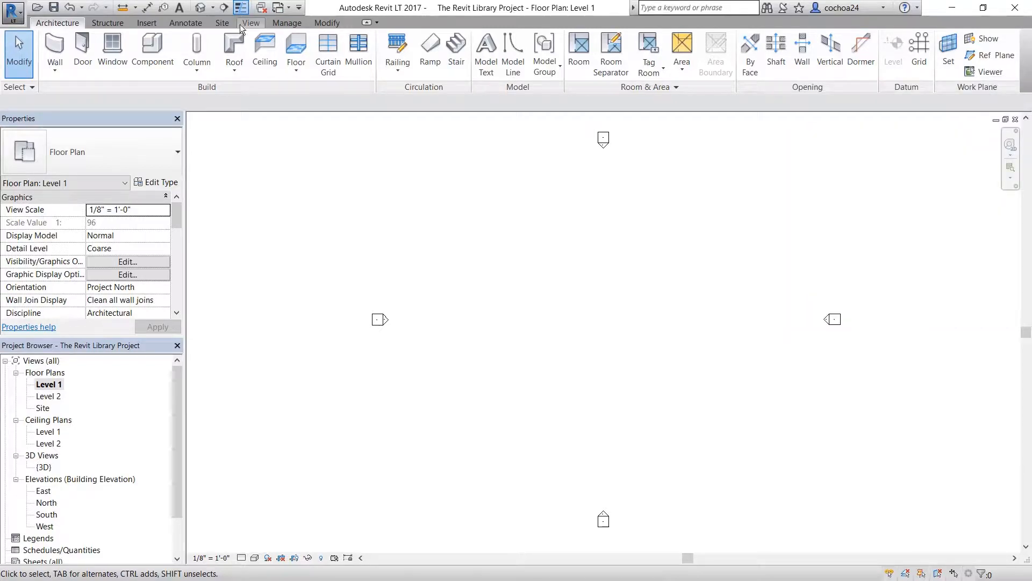
Open the East building elevation and bring the Level 1 and Level 2 heads into close view.
left_click(251, 23)
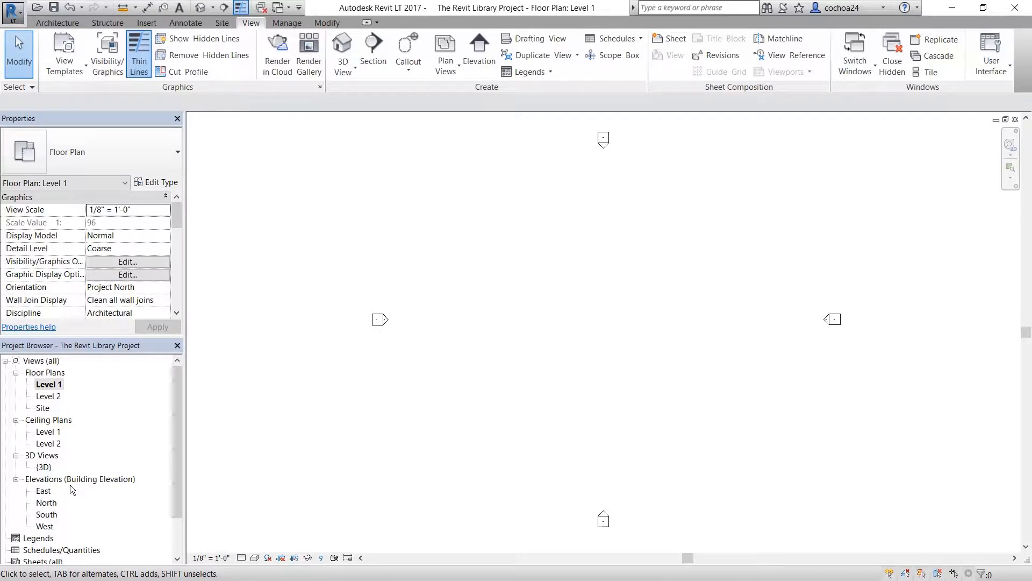
left_click(42, 491)
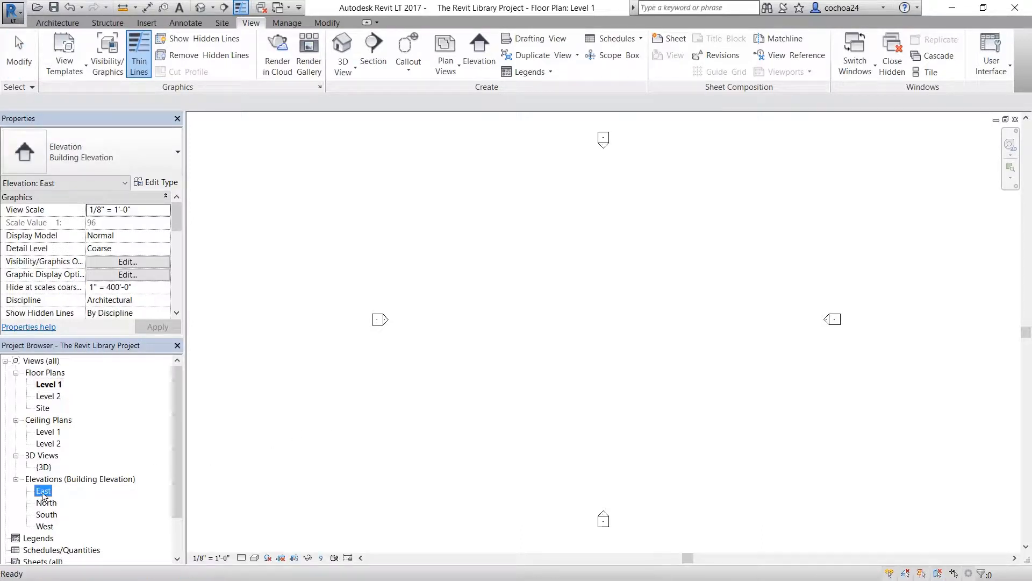
double_click(43, 491)
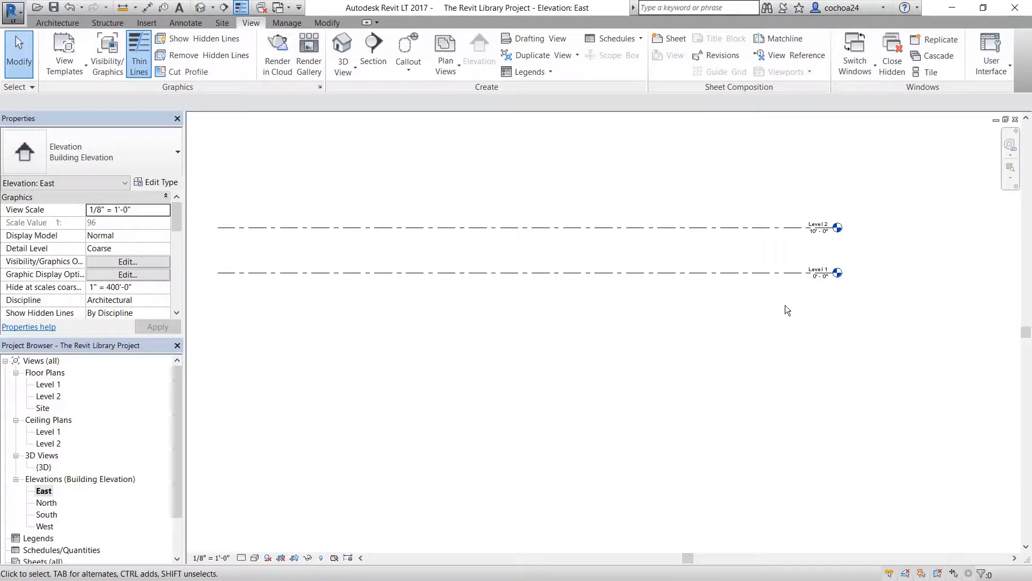
scroll(786, 262, "up", 2)
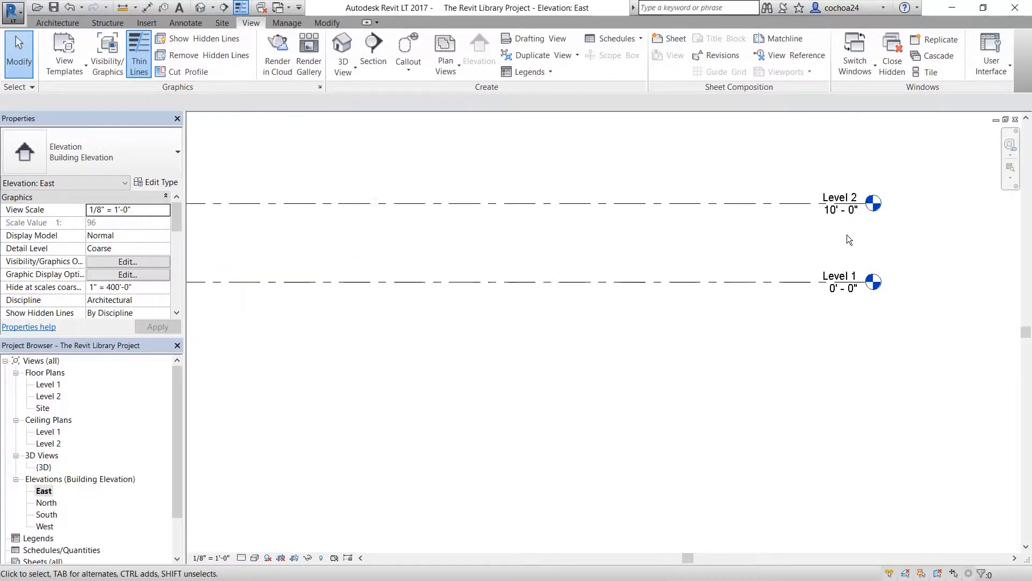
scroll(847, 239, "up", 3)
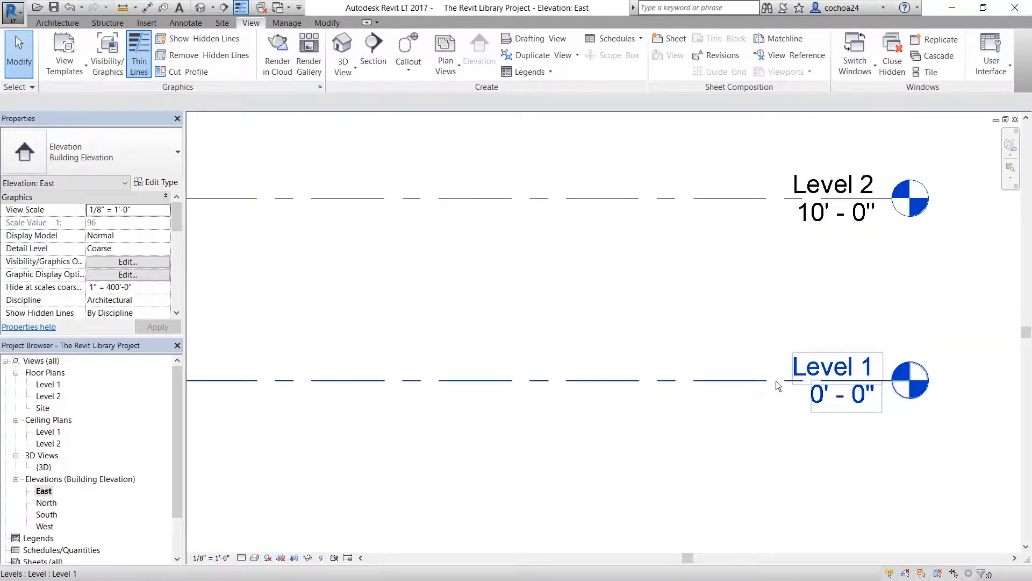
Set the elevation of Level 1 to 2' 0" in its properties.
left_click(776, 381)
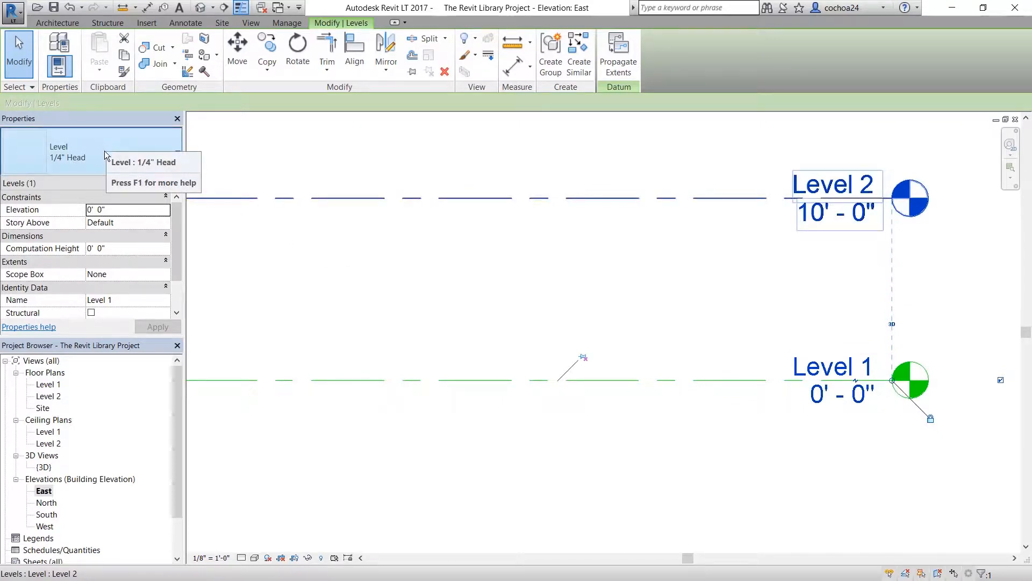
left_click(112, 214)
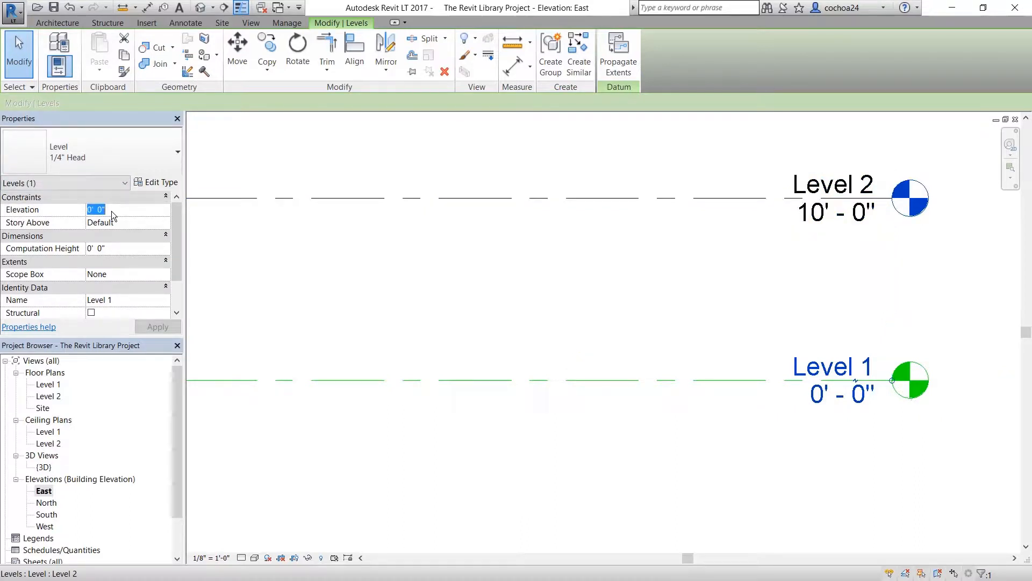
type("2' 0\"")
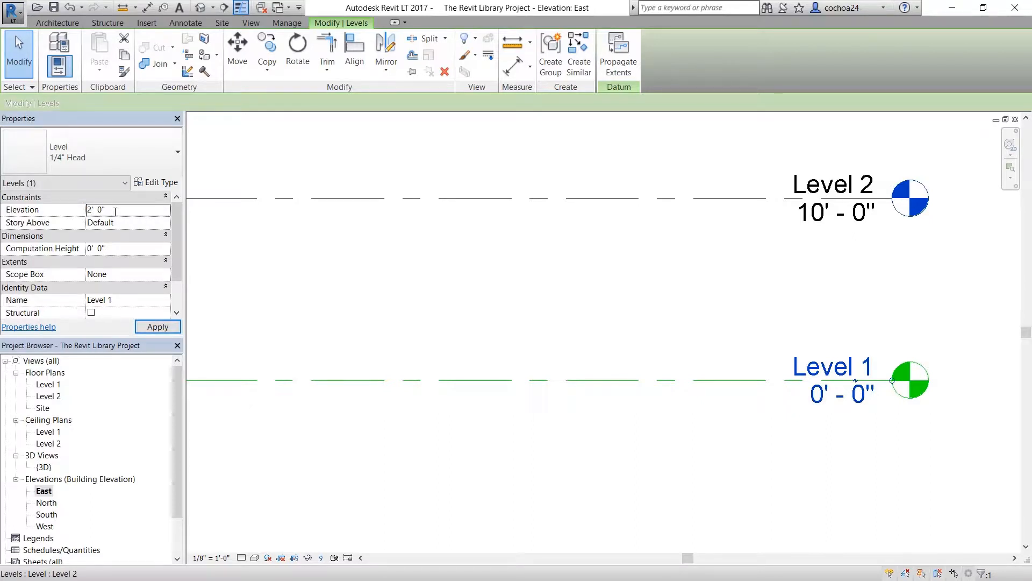
key("Return")
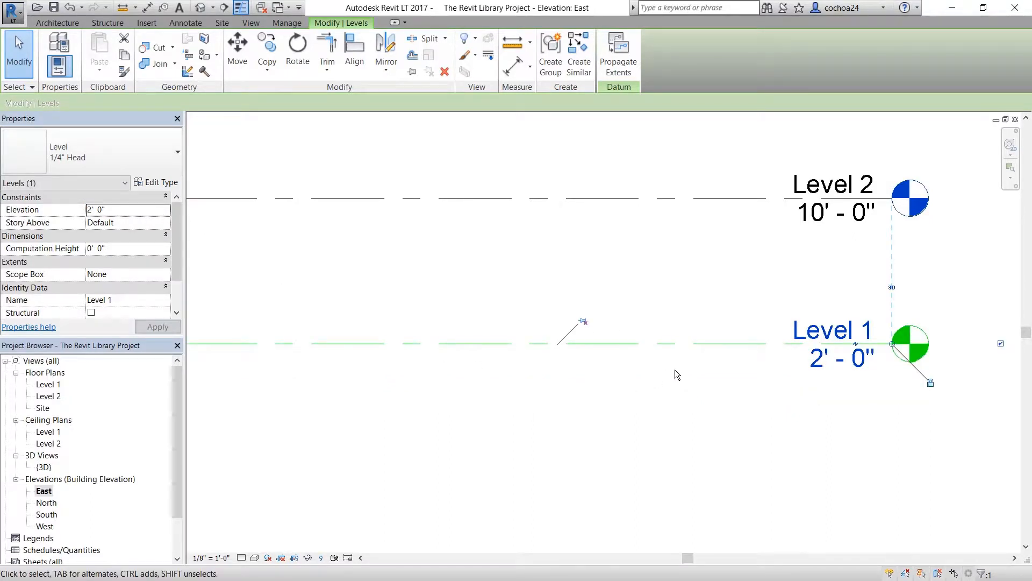
Raise the Level 1 line freehand to 3' 0", and shift it up to 5' 0" with the Move tool.
left_click_drag(707, 343, 707, 321)
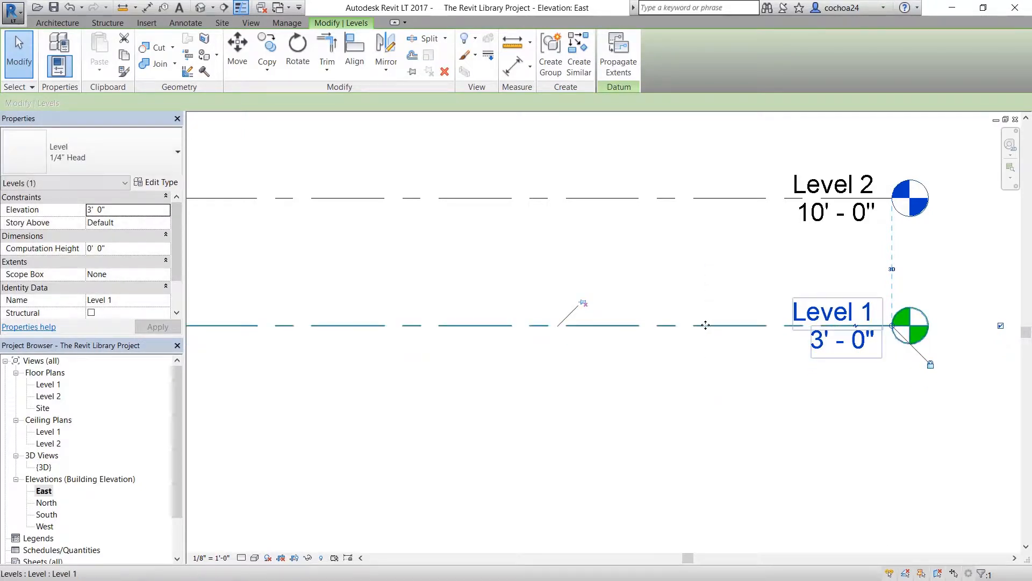
key("m")
key("v")
left_click(705, 326)
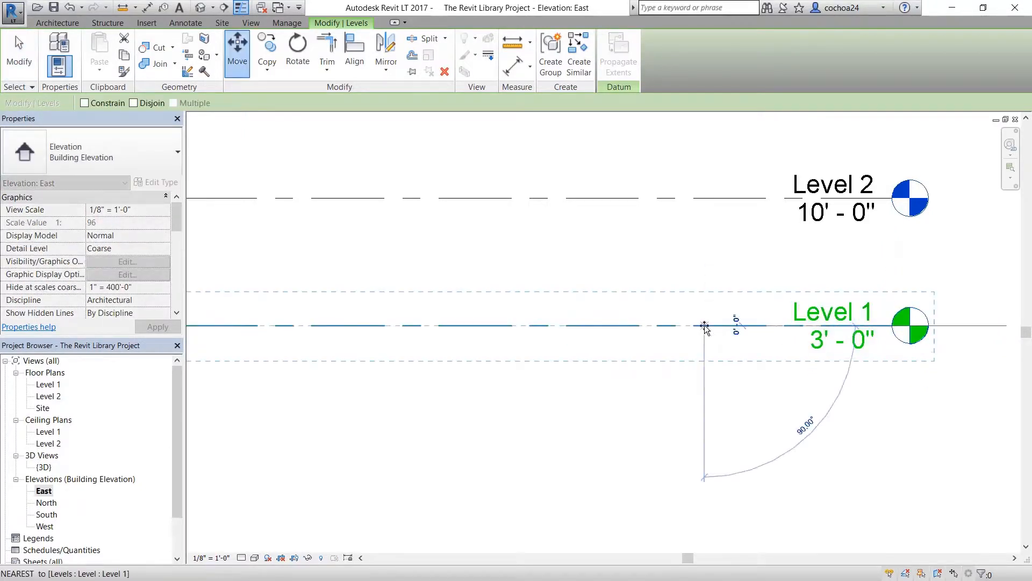
left_click(705, 295)
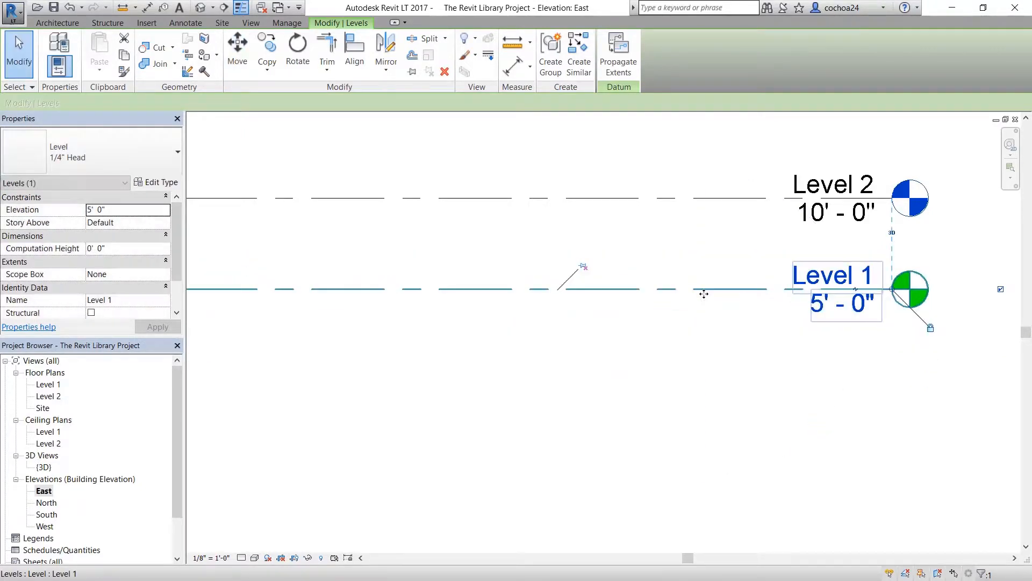
Set the elevation value on the Level 1 head to 0 and deselect the level.
left_click(818, 309)
type("0")
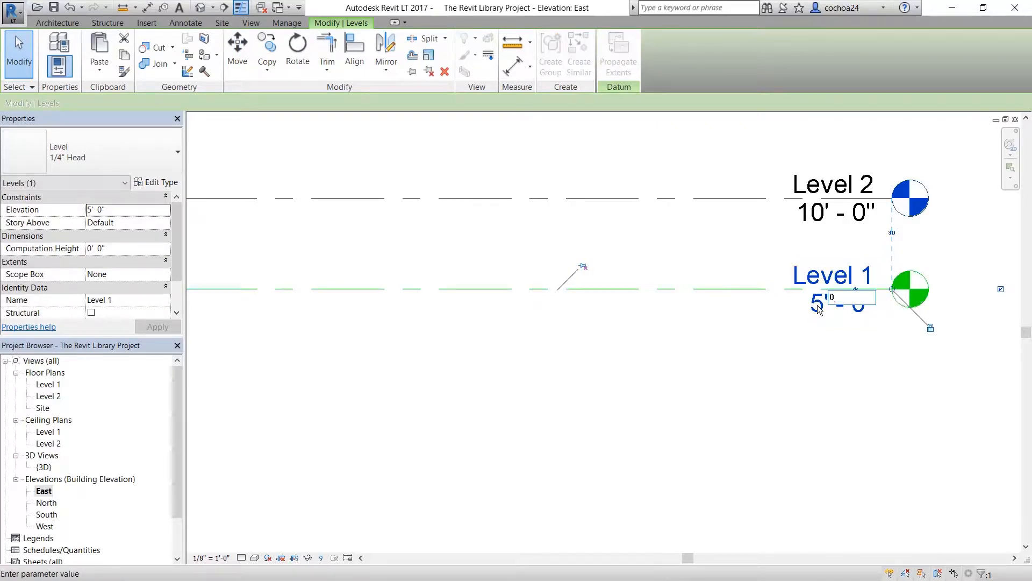
key("Return")
left_click(724, 299)
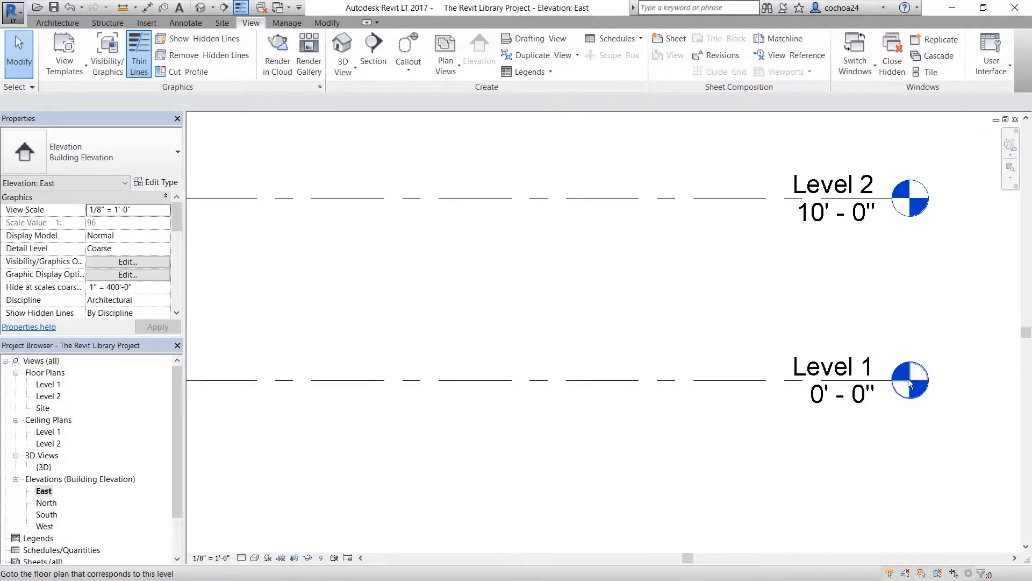
Open the Level 1 floor plan from its level head and return to the East elevation.
scroll(932, 389, "up", 3)
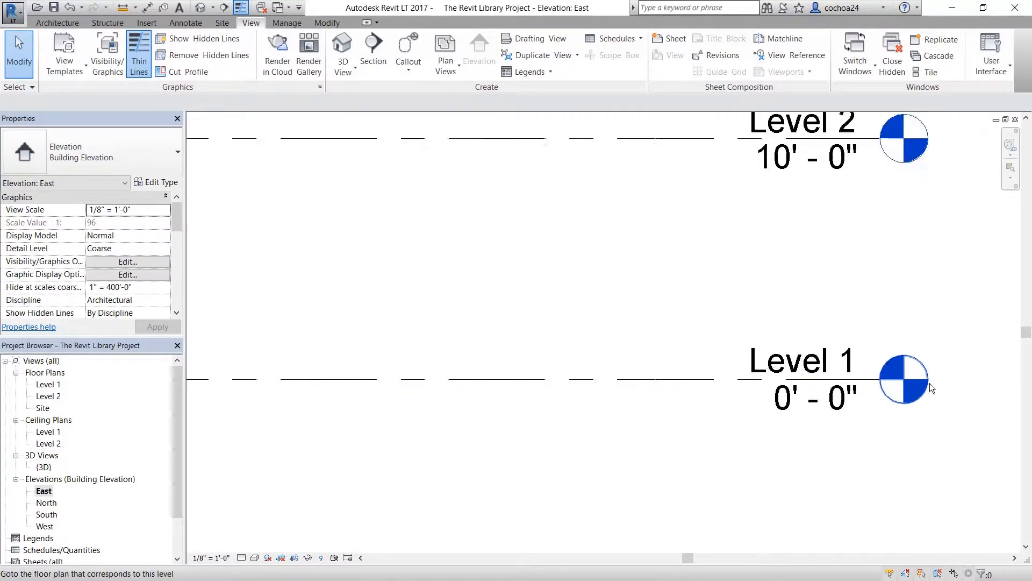
middle_click_drag(933, 388, 875, 420)
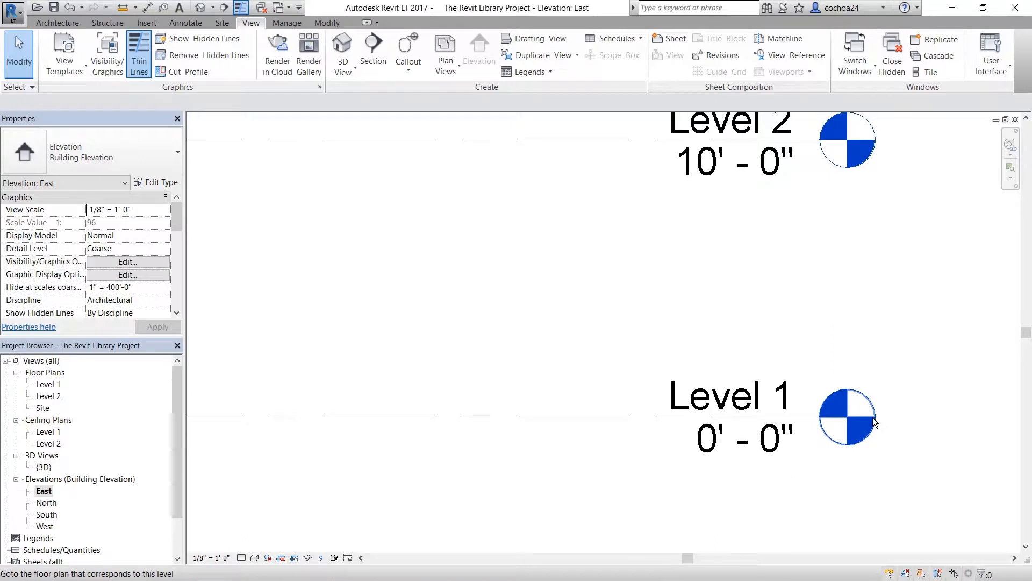
double_click(872, 418)
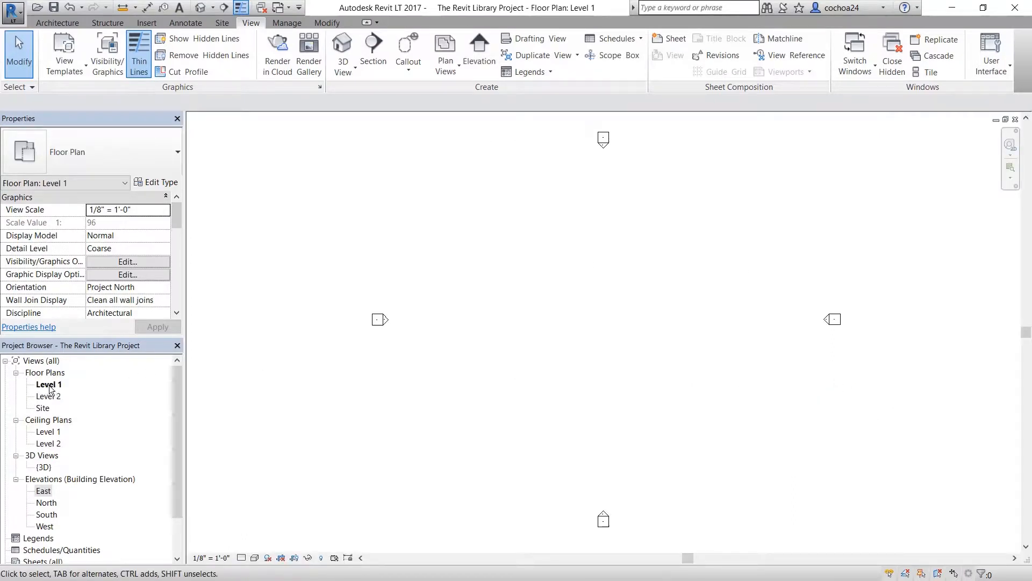
double_click(44, 491)
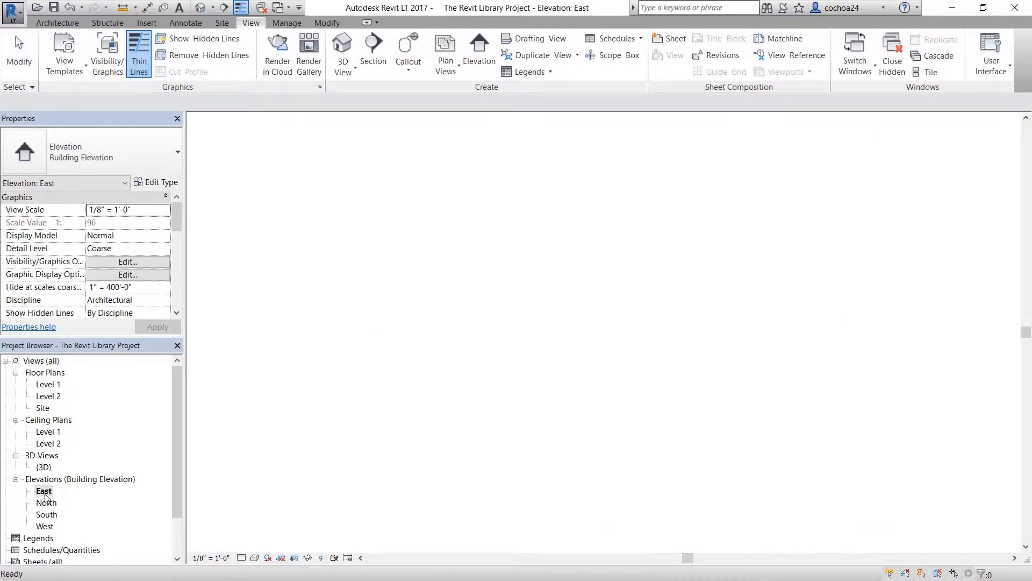
middle_click_drag(630, 403, 641, 444)
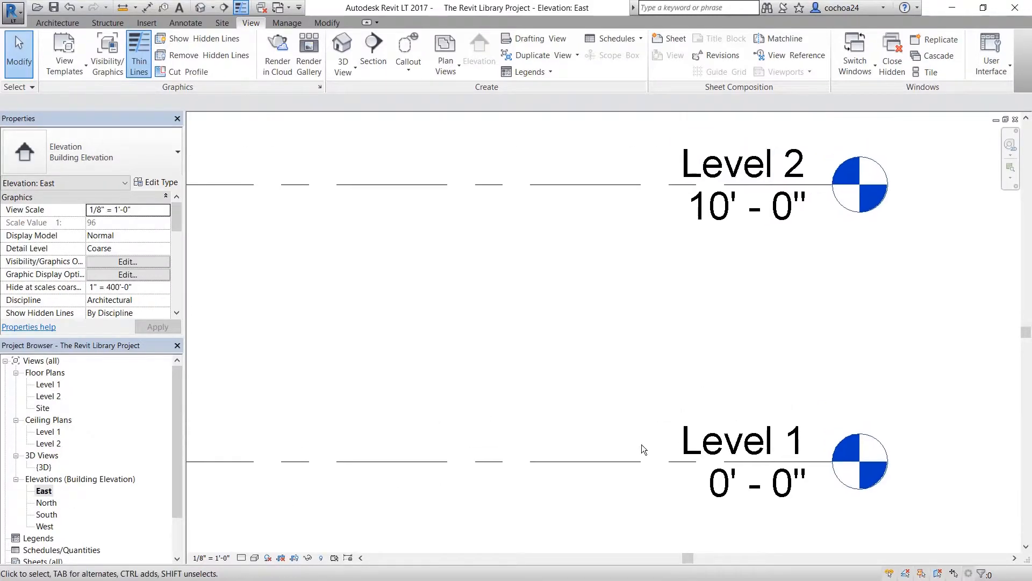
Pin the Level 1 line in place, and unpin it again from its pin symbol.
left_click(570, 461)
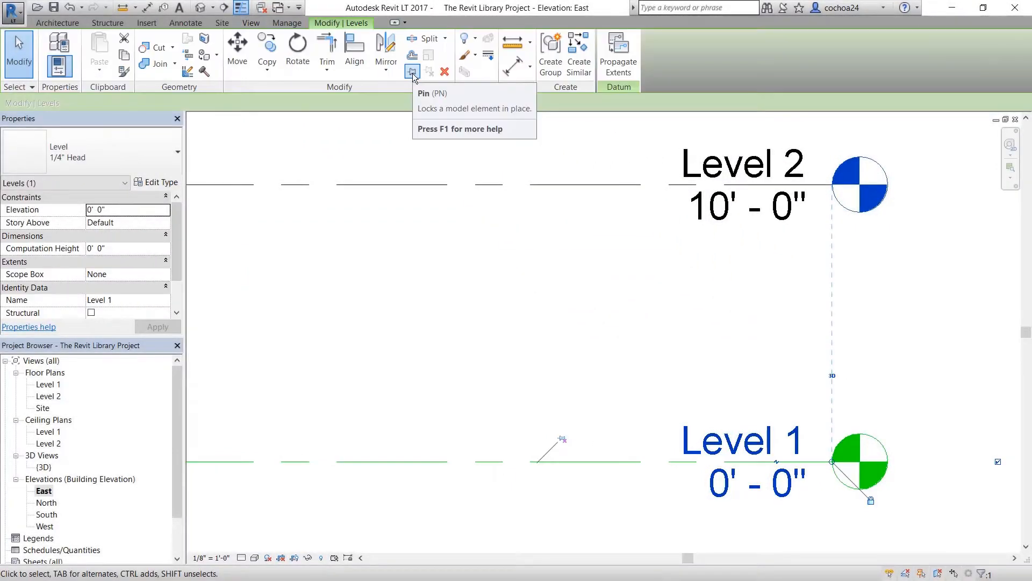
left_click(413, 73)
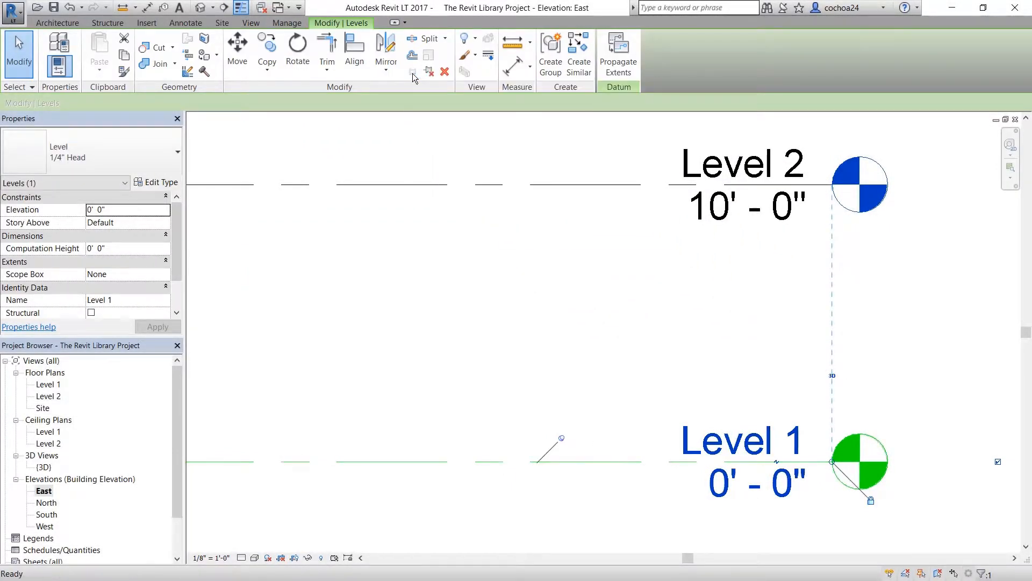
left_click(535, 366)
left_click(583, 463)
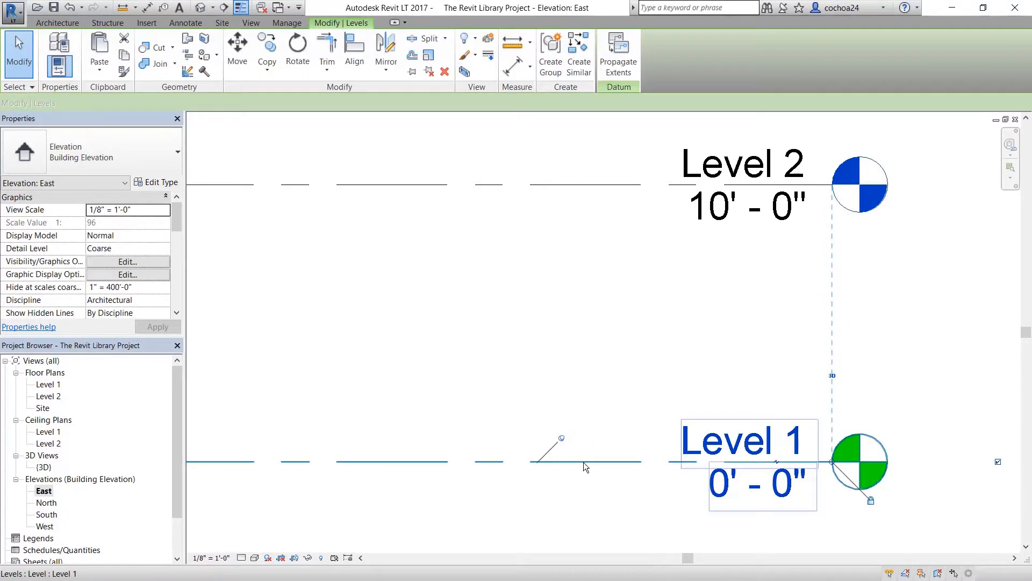
left_click(562, 440)
left_click(561, 440)
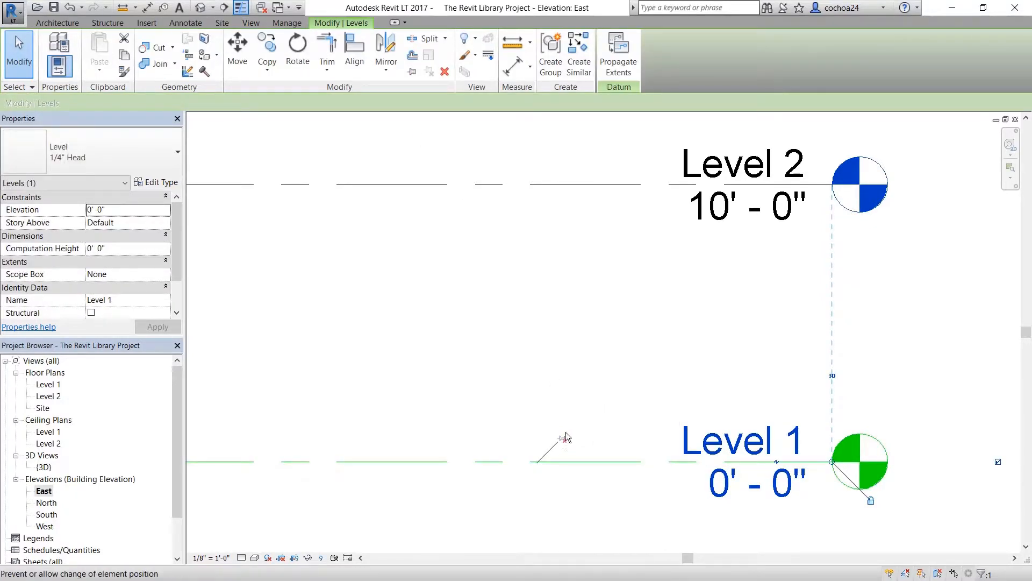
left_click(566, 402)
scroll(597, 395, "down", 2)
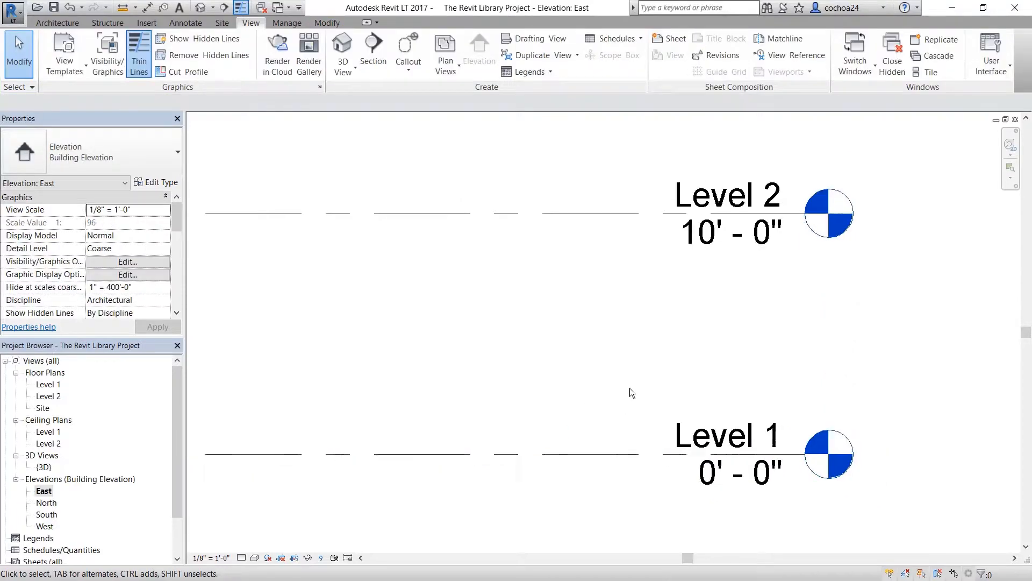
left_click(634, 212)
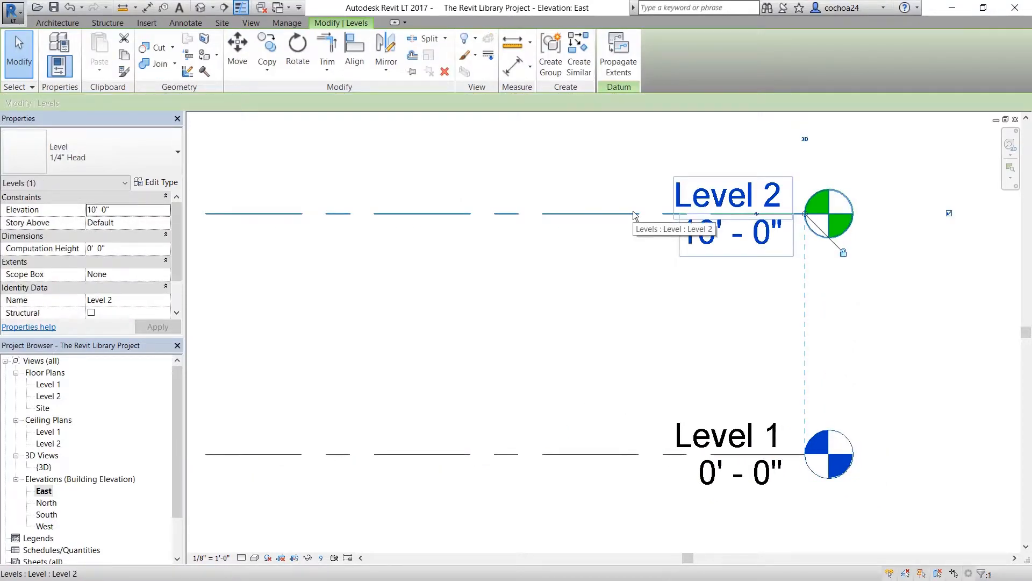
key("Delete")
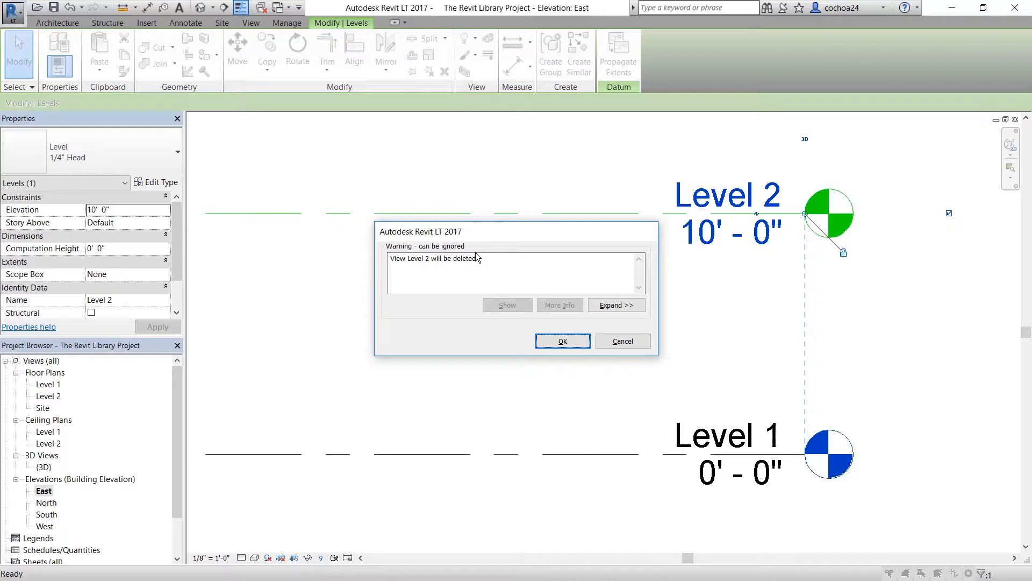
left_click(624, 341)
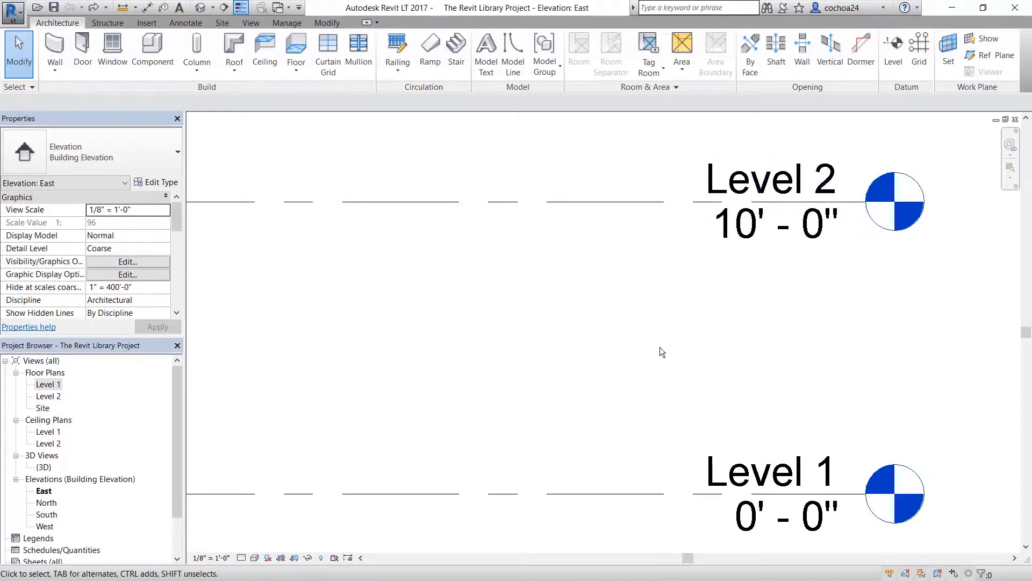
Delete the Level 2 floor plan view from the project and undo the deletion.
right_click(35, 398)
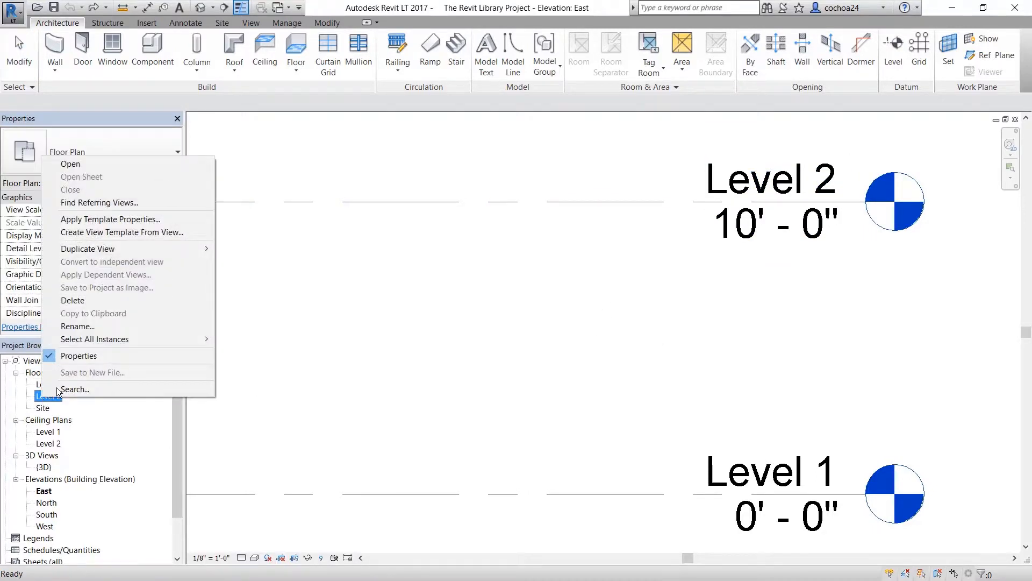
left_click(76, 297)
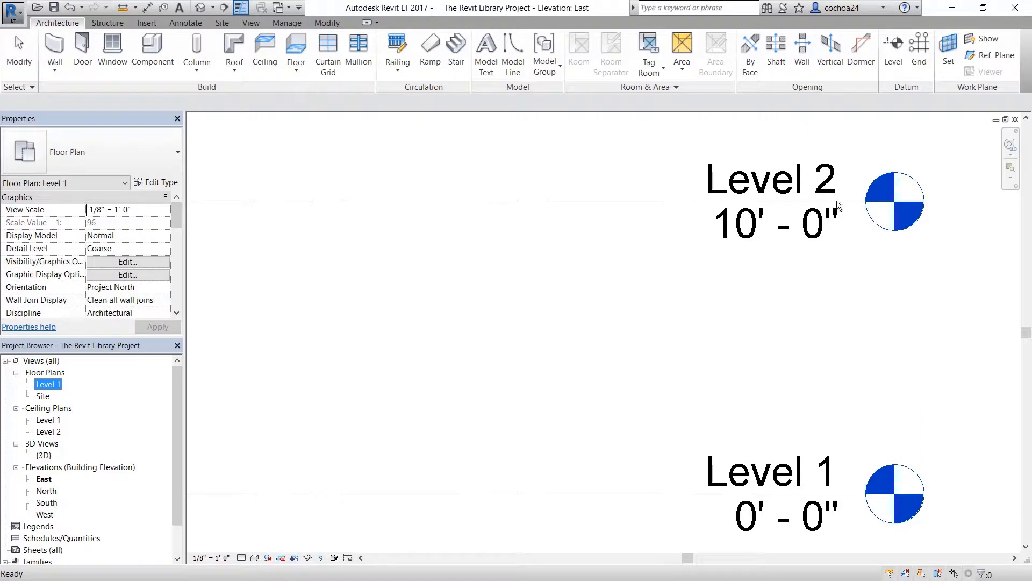
left_click(69, 7)
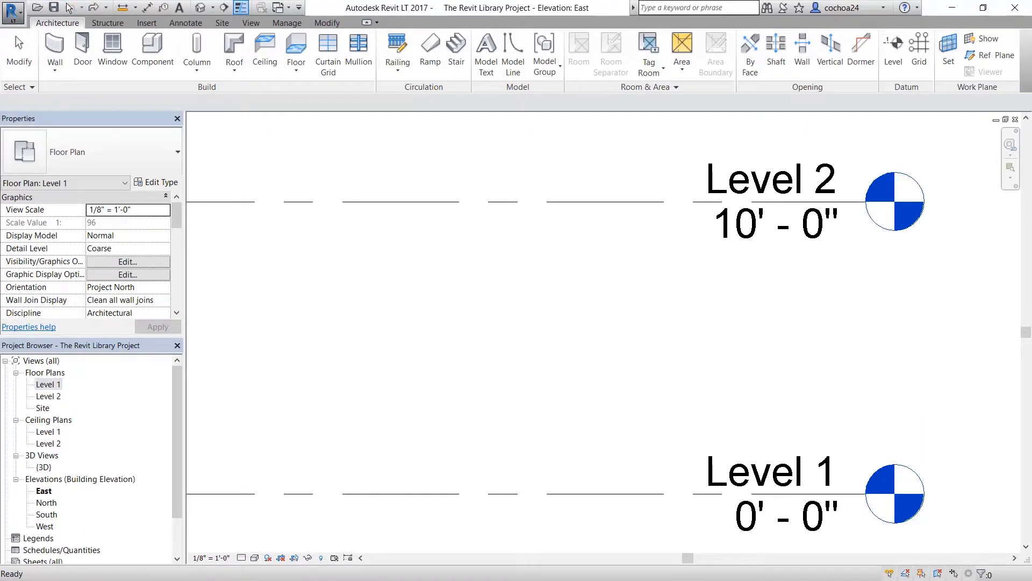
Delete the Level 2 datum from the elevation together with its views, and undo the deletion.
left_click(624, 203)
right_click(624, 203)
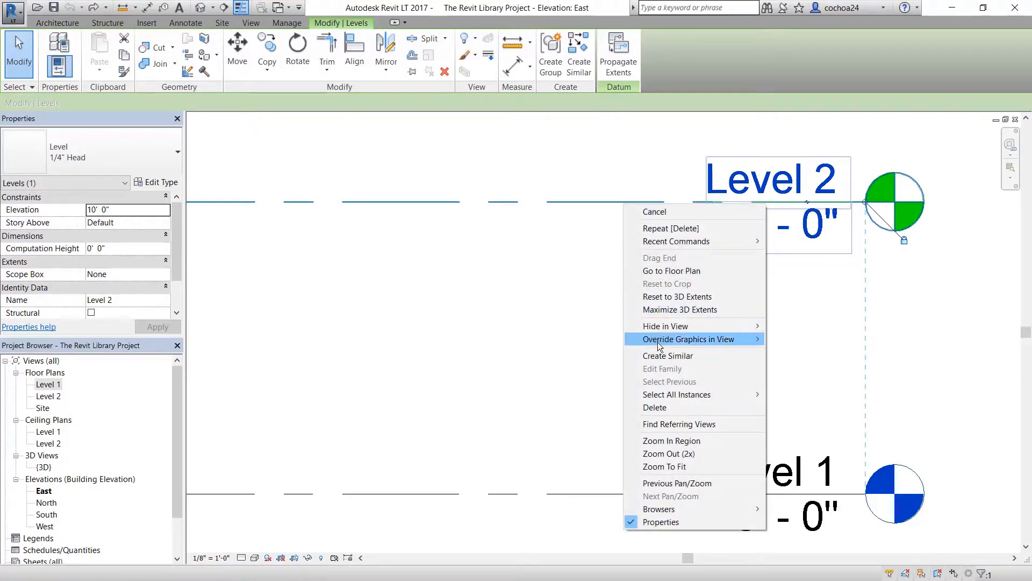
left_click(660, 408)
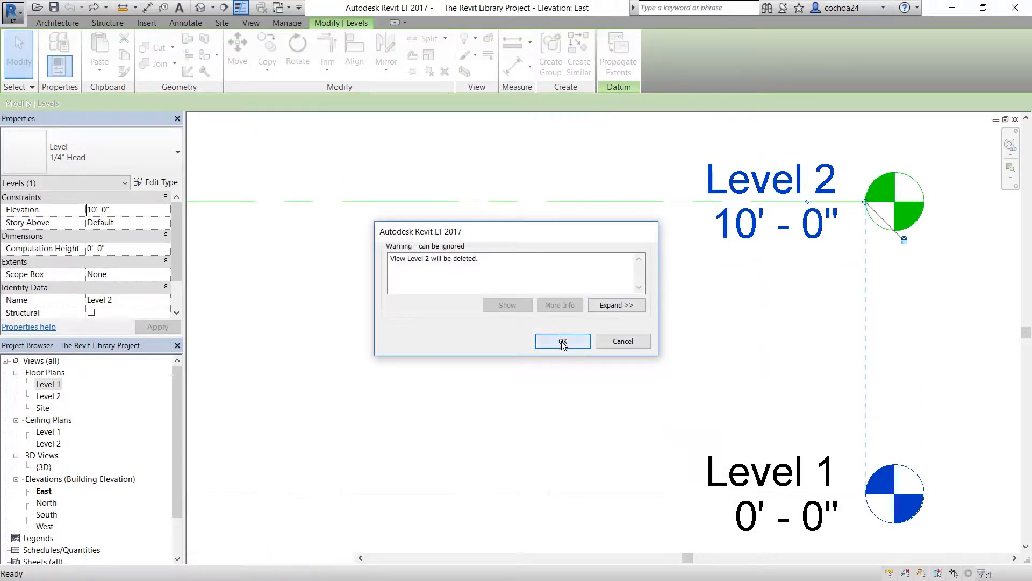
left_click(561, 340)
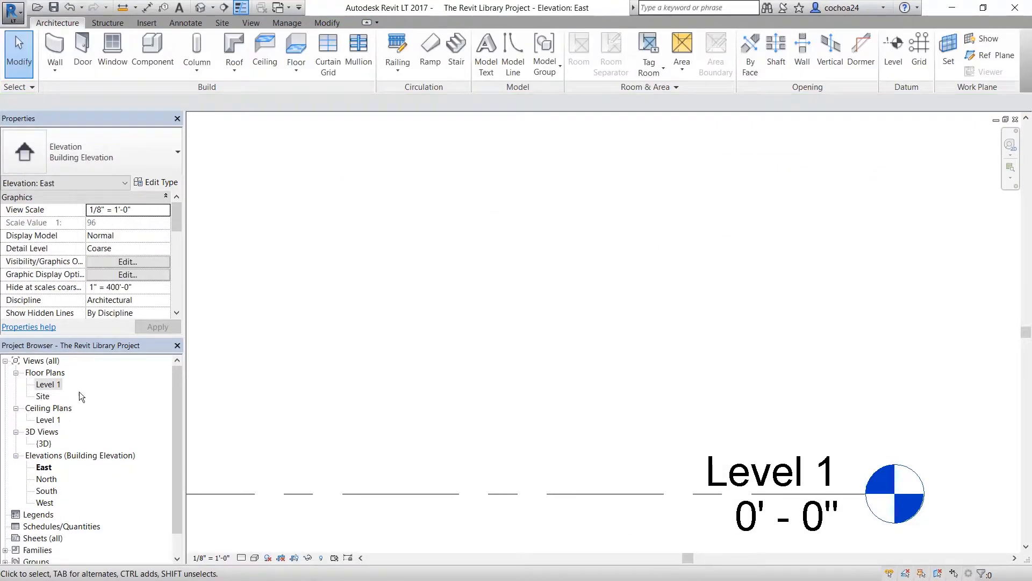
left_click(69, 7)
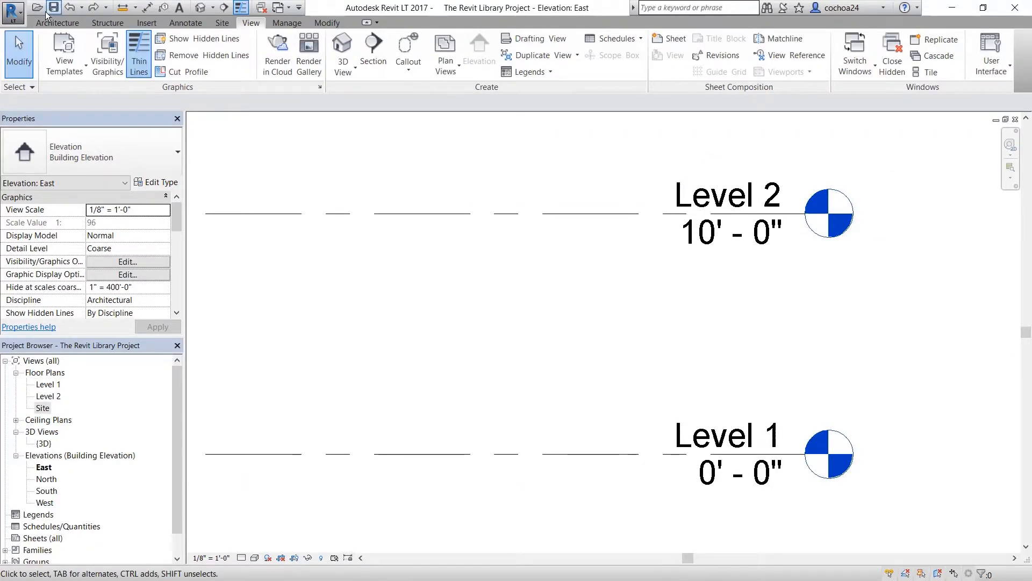
Draw a new level line above Level 2 at about 15' 6", aligning its head end with the other level heads.
left_click(46, 22)
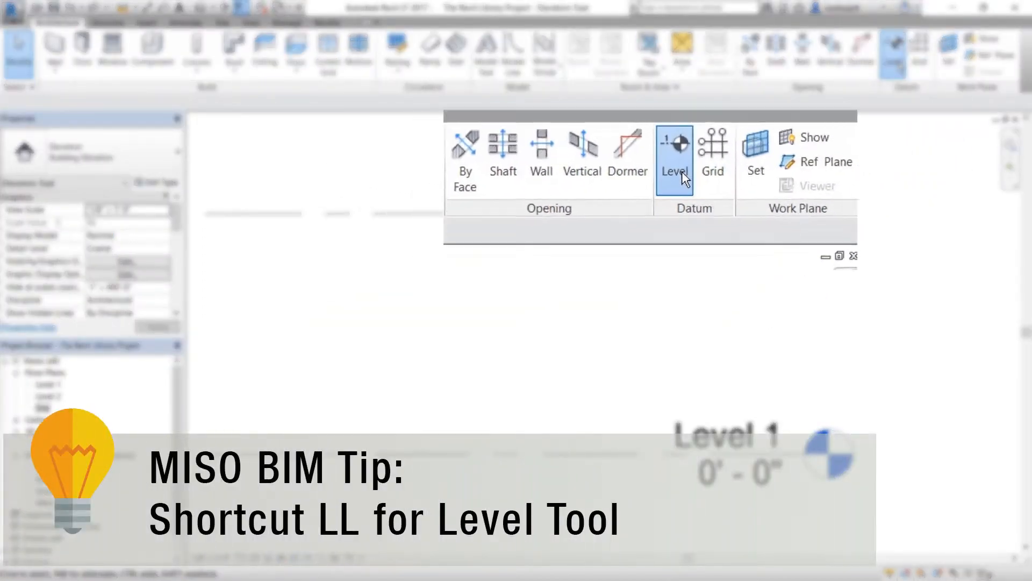
left_click(895, 61)
scroll(772, 360, "down", 3)
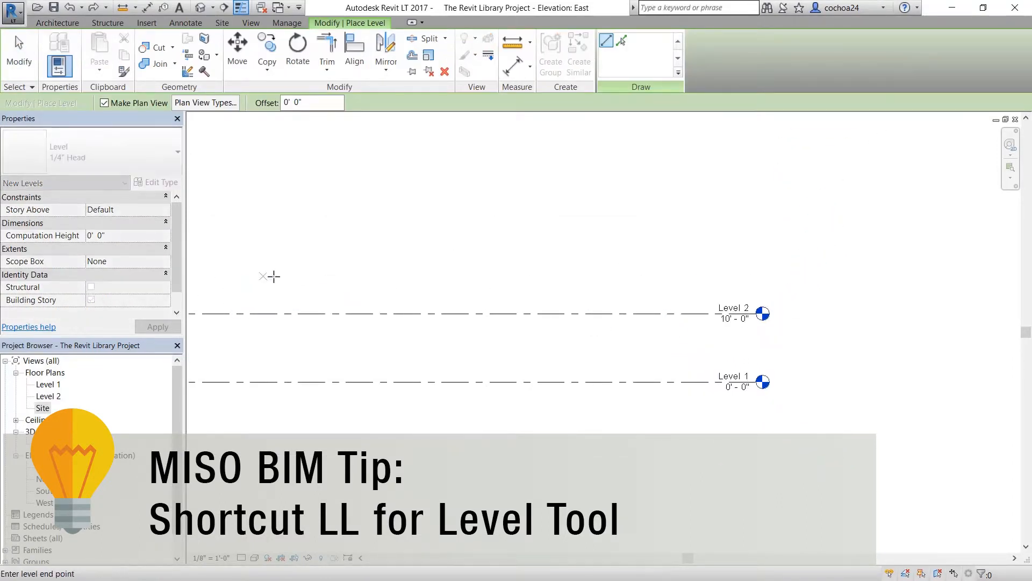
left_click(263, 276)
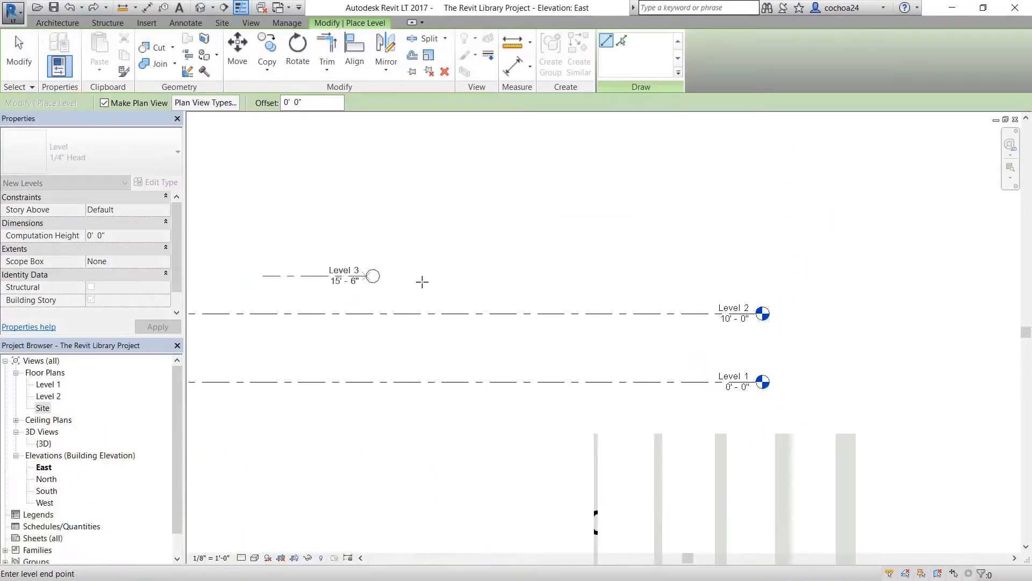
left_click(755, 276)
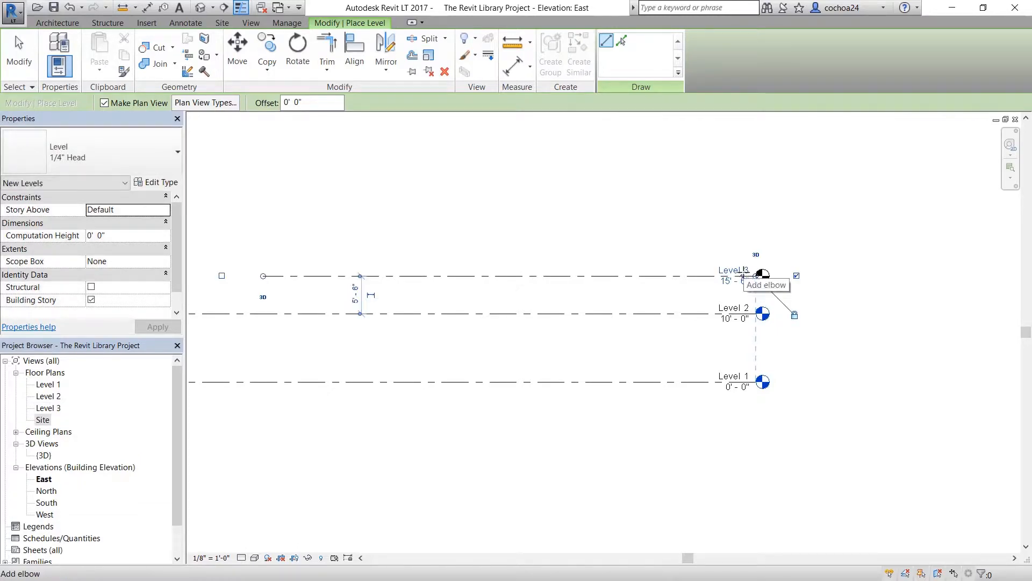
key("Escape")
key("Escape")
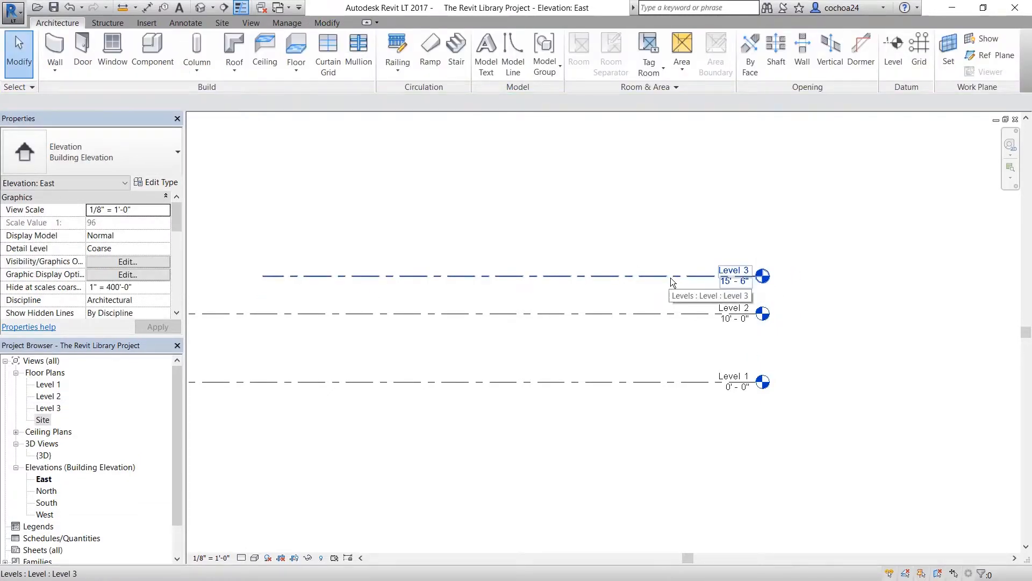
Set the elevation of Level 3 to 20'.
left_click(731, 284)
left_click(729, 285)
type("20")
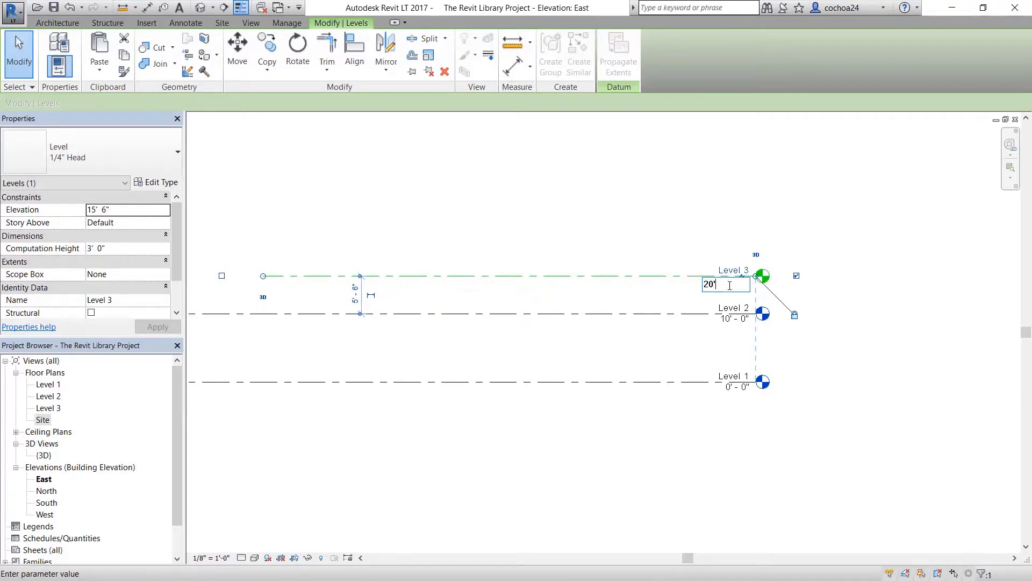
key("Return")
left_click(847, 176)
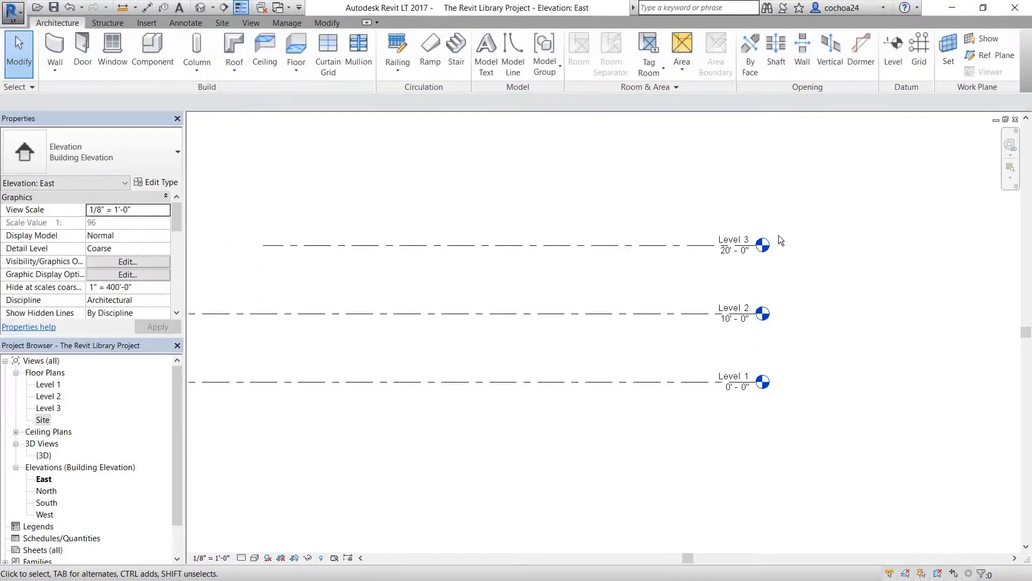
Check the project's floor plans and ceiling plans for the views belonging to Level 3.
scroll(618, 251, "up", 5)
left_click(617, 249)
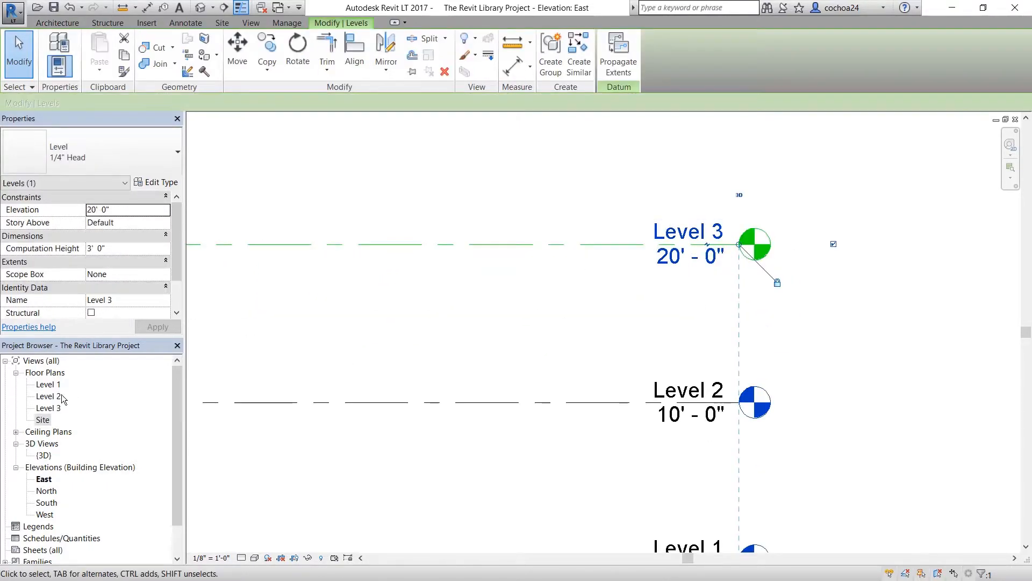
left_click(49, 409)
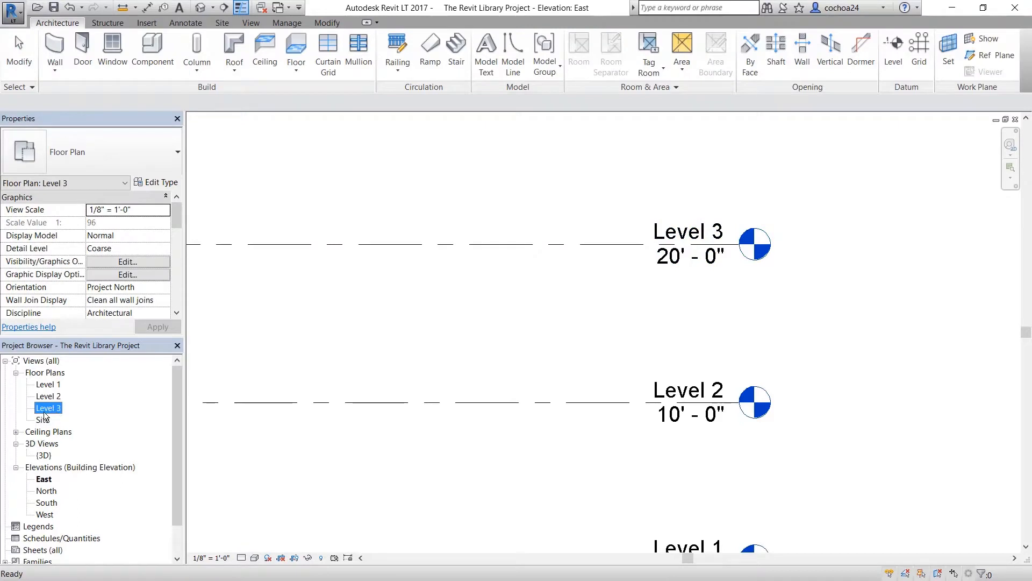
left_click(16, 432)
Rename Level 3 to "lvl 3" and rename its corresponding views as well.
left_click(699, 237)
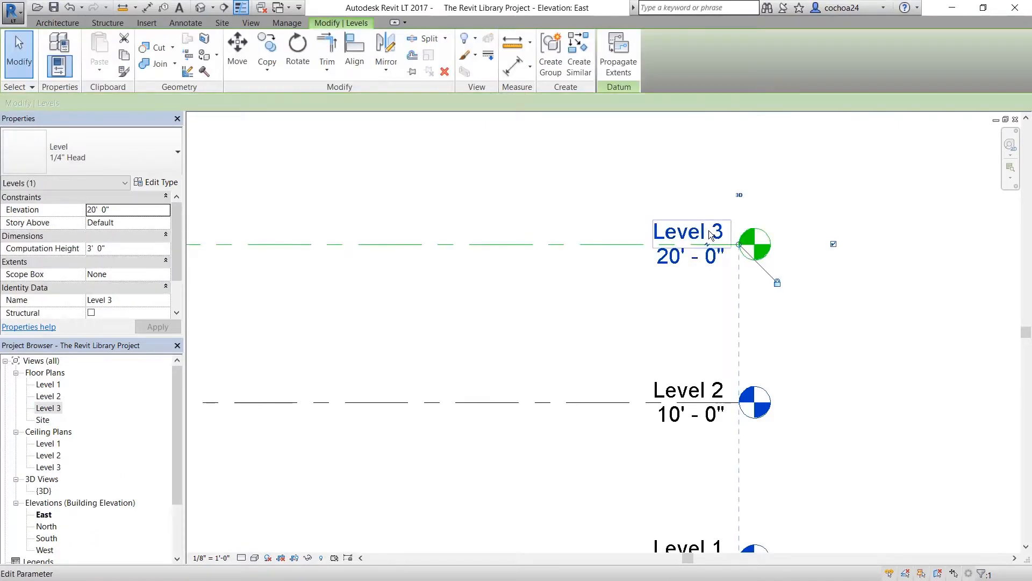
left_click(710, 235)
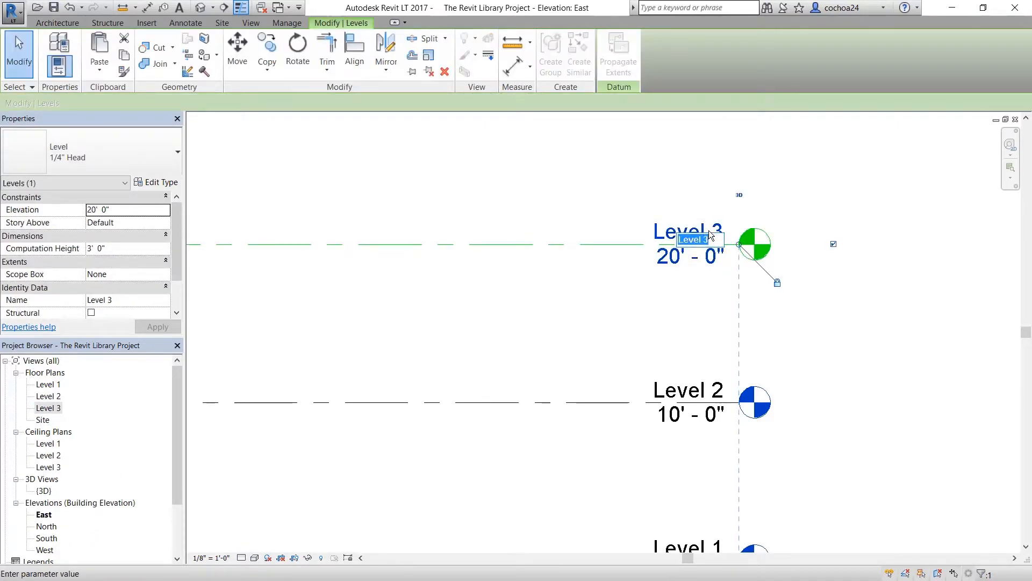
key("BackSpace")
key("Return")
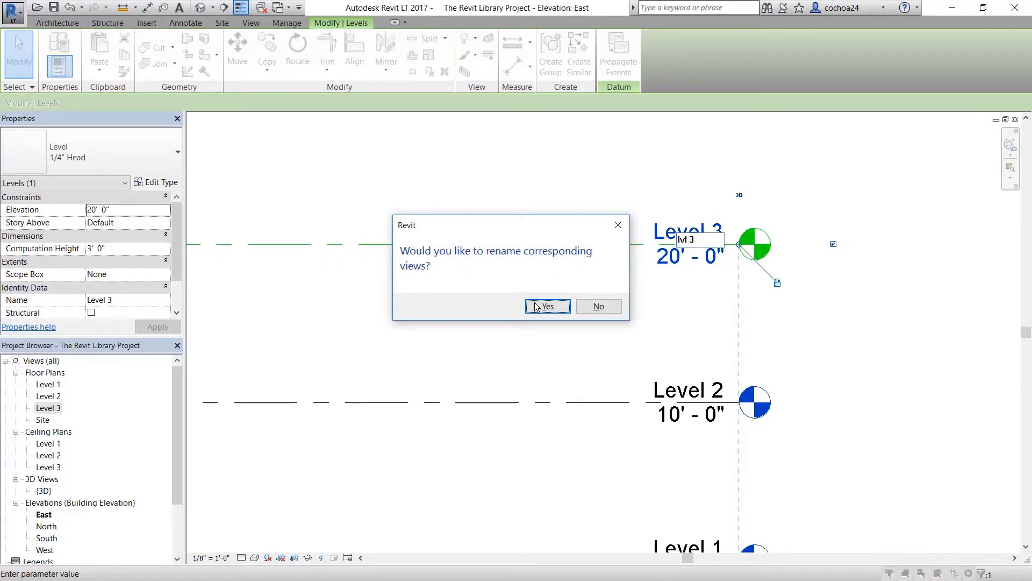
left_click(538, 307)
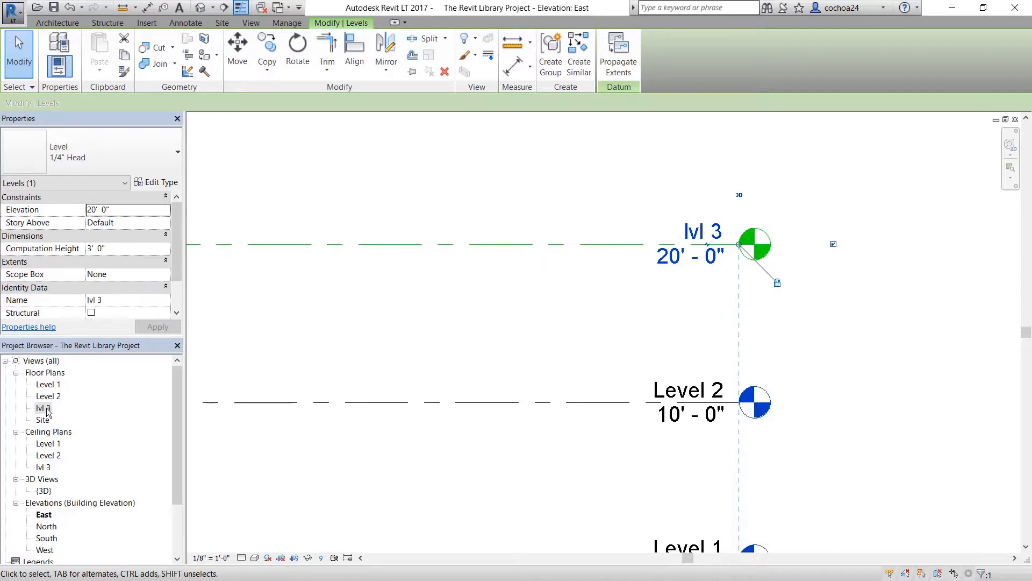
left_click(556, 336)
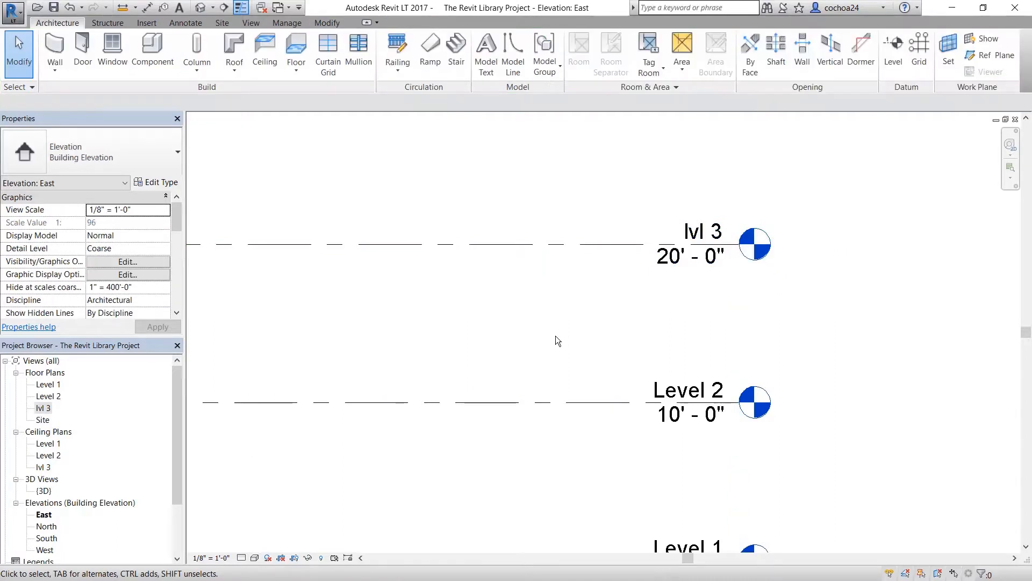
Copy the Level 2 line downward to an elevation of 6' 0", between Level 2 and Level 1.
scroll(753, 330, "down", 4)
left_click(677, 361)
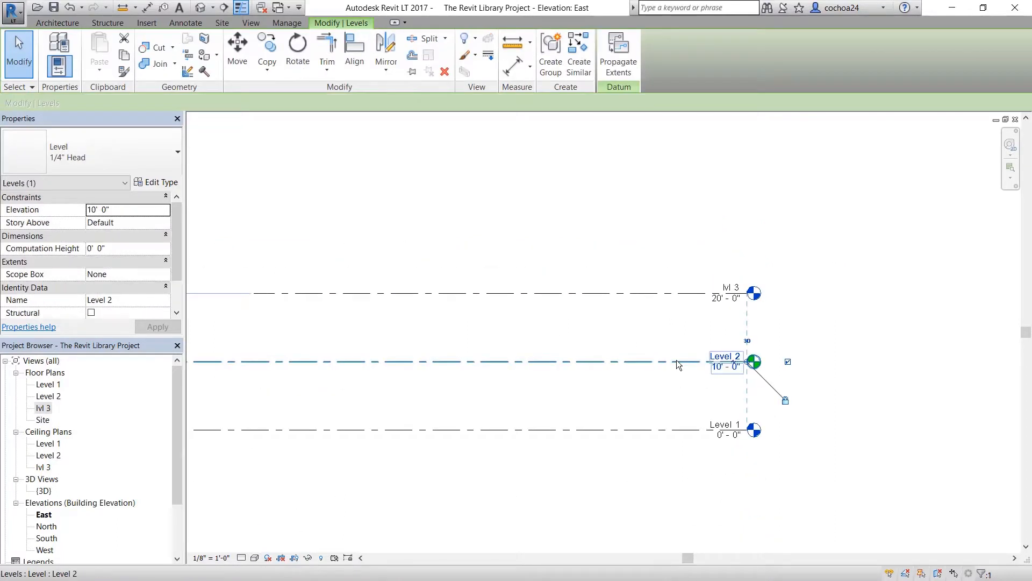
scroll(678, 361, "up", 2)
left_click_drag(680, 363, 679, 405)
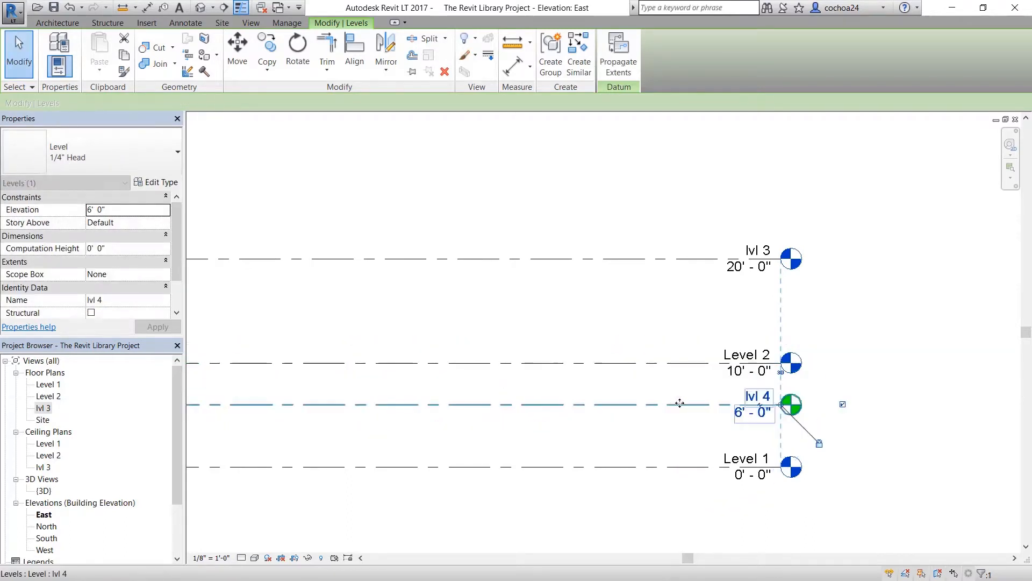
Examine the copied level's name and the colour of its head compared with the other levels.
left_click(765, 396)
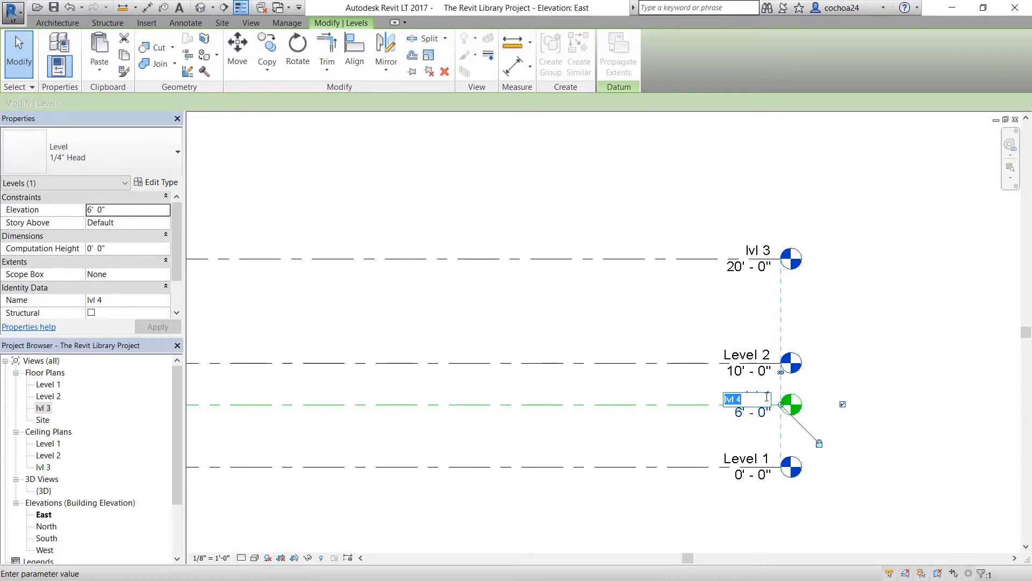
key("Return")
left_click(860, 354)
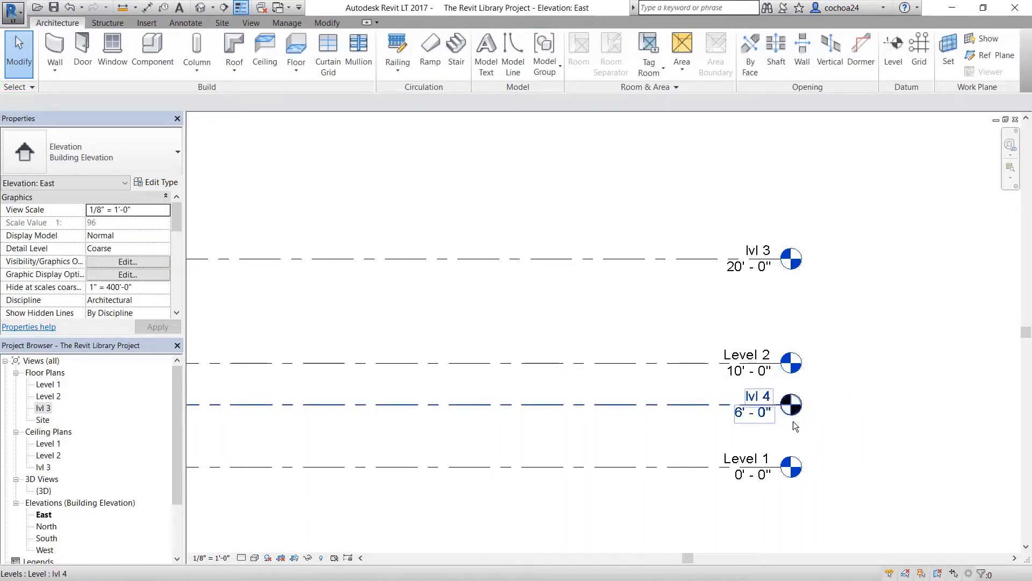
scroll(793, 421, "up", 2)
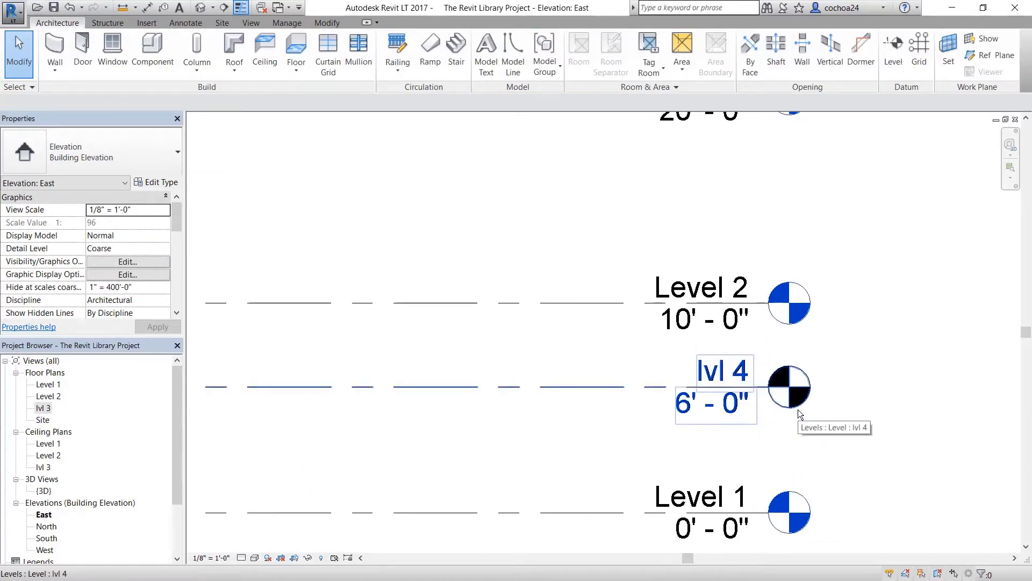
scroll(797, 408, "down", 3)
left_click(798, 408)
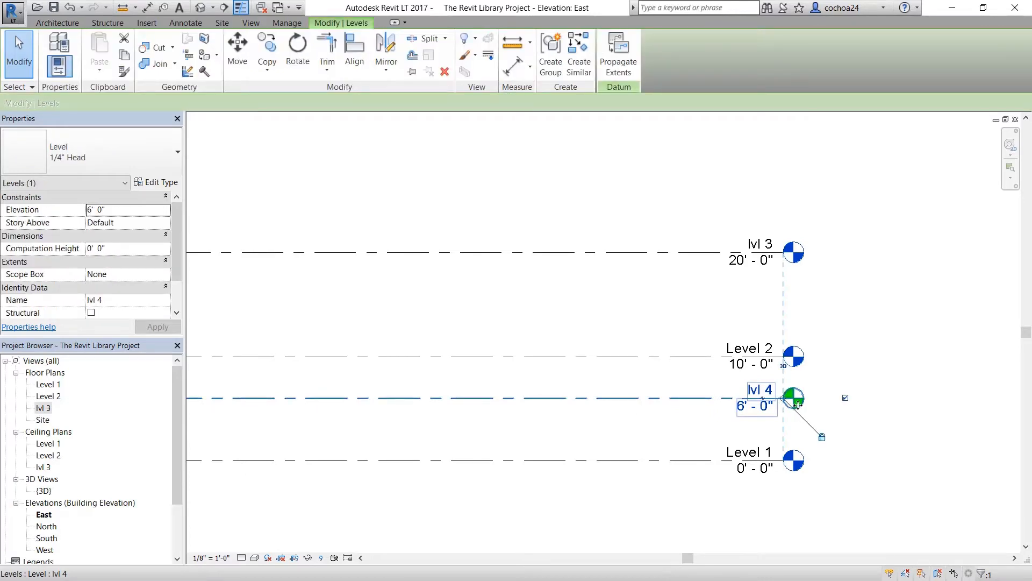
scroll(798, 405, "up", 2)
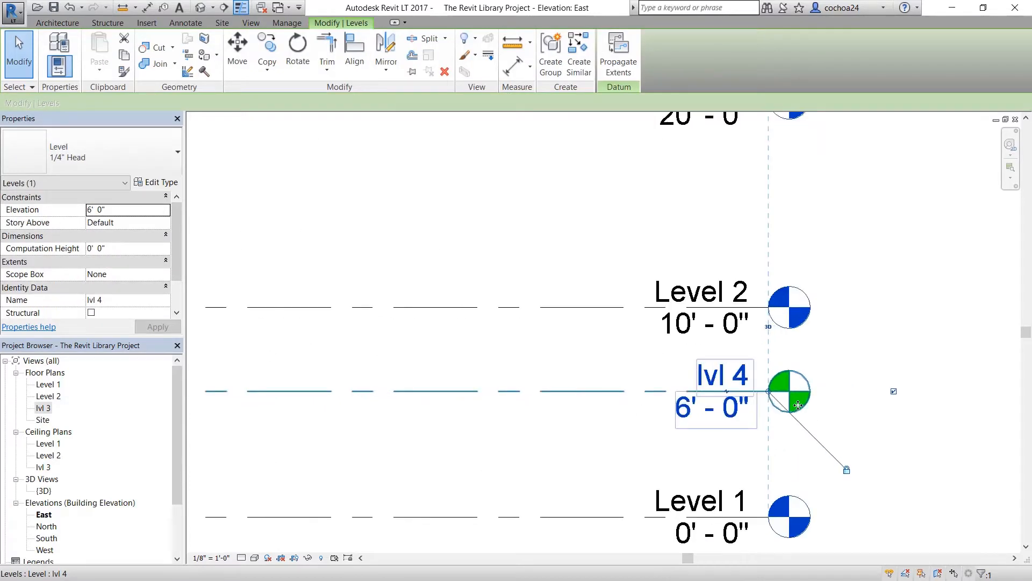
left_click(853, 369)
scroll(796, 414, "down", 3)
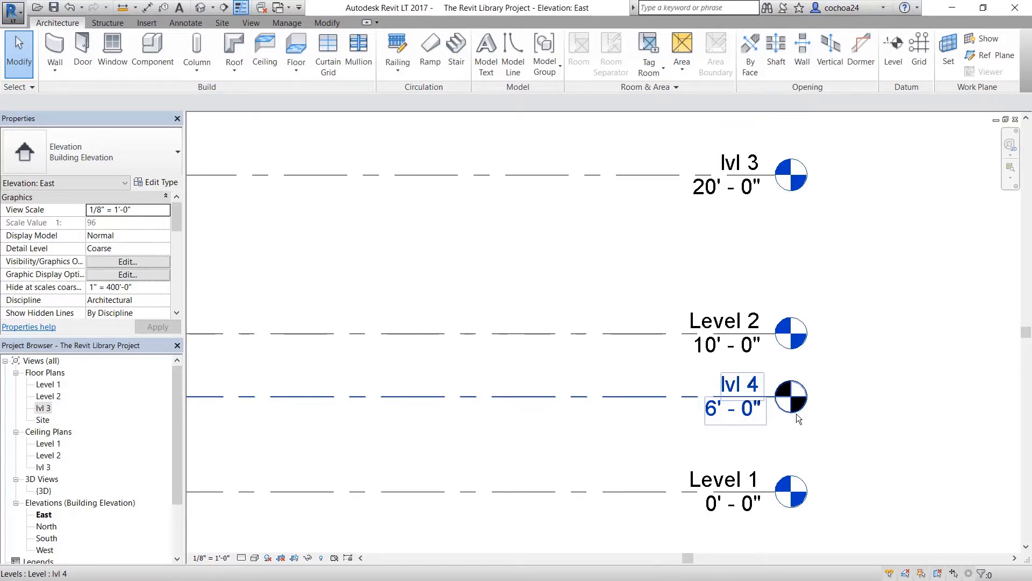
Create an additional floor plan view for lvl 3, with duplication of existing views allowed.
left_click(251, 23)
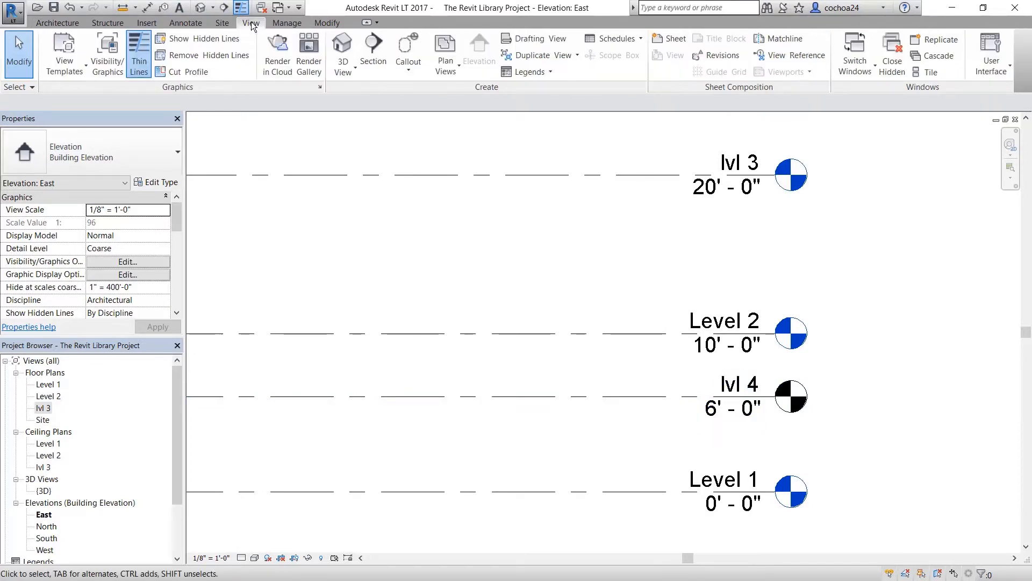
left_click(440, 76)
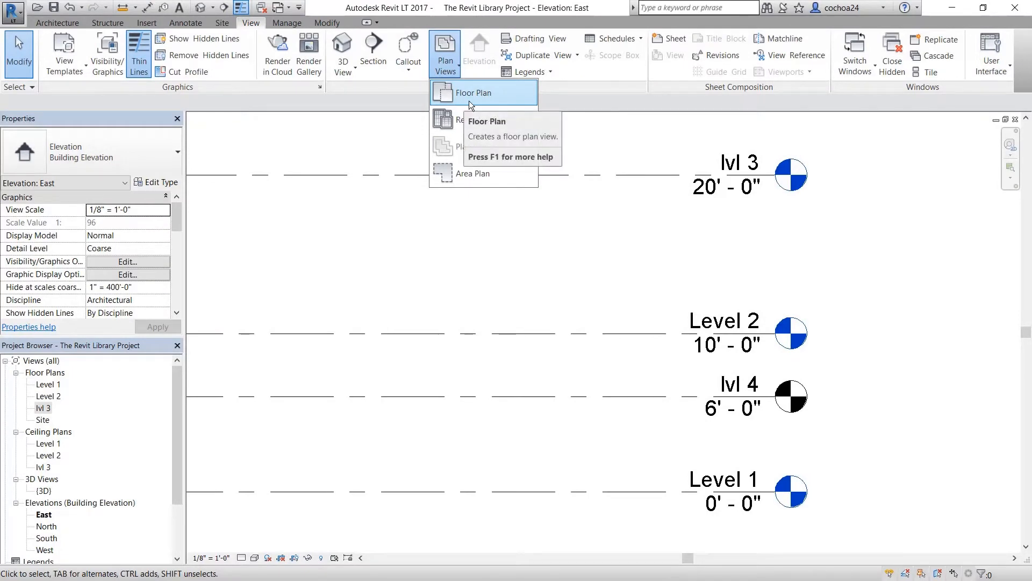
left_click(469, 101)
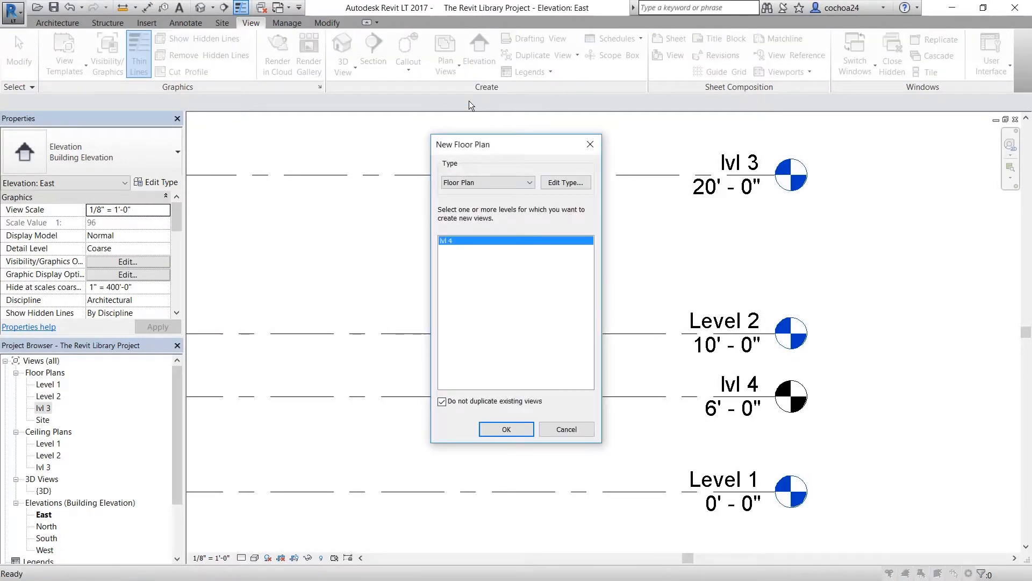
left_click(441, 402)
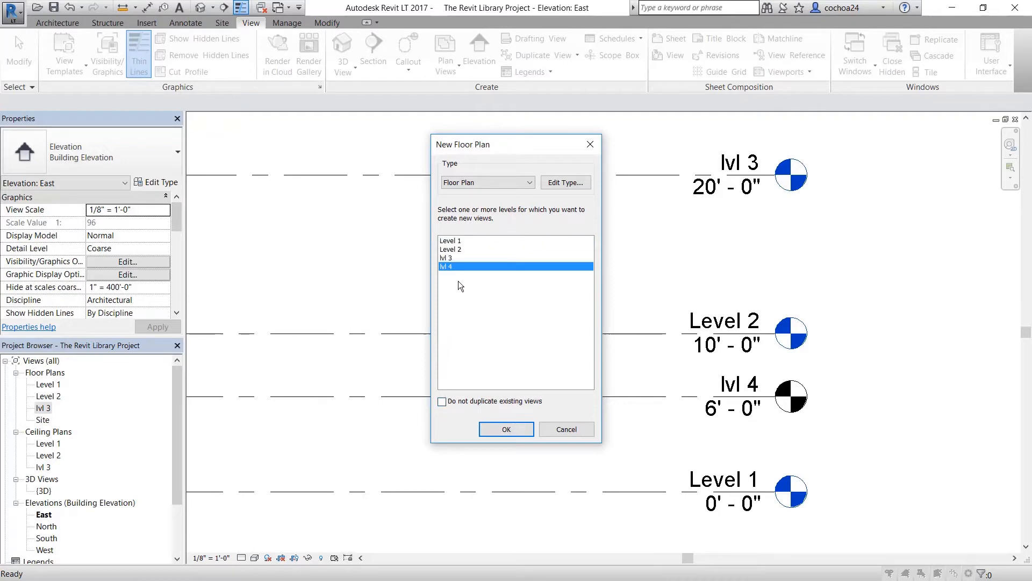
left_click(460, 260)
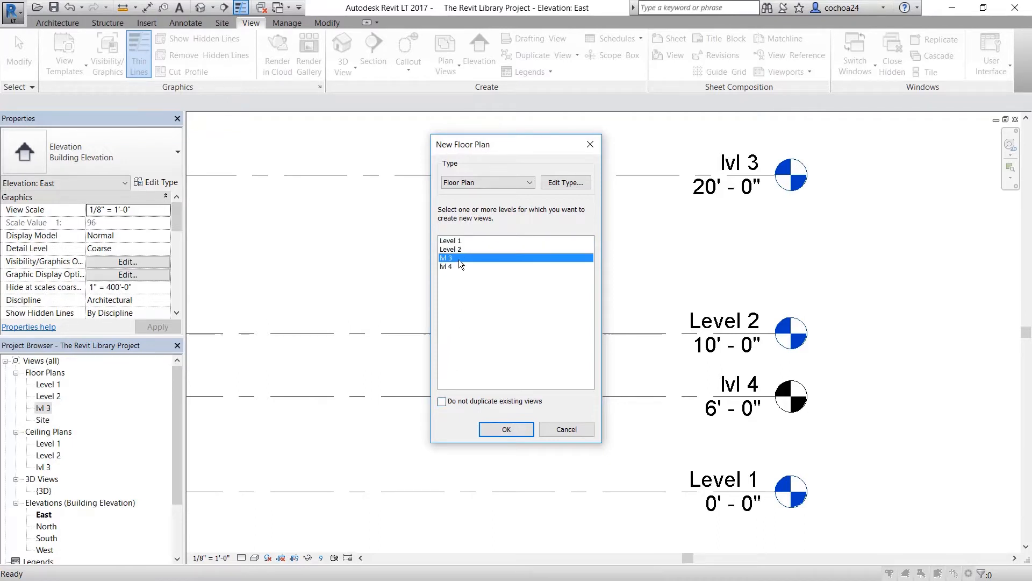
left_click(506, 428)
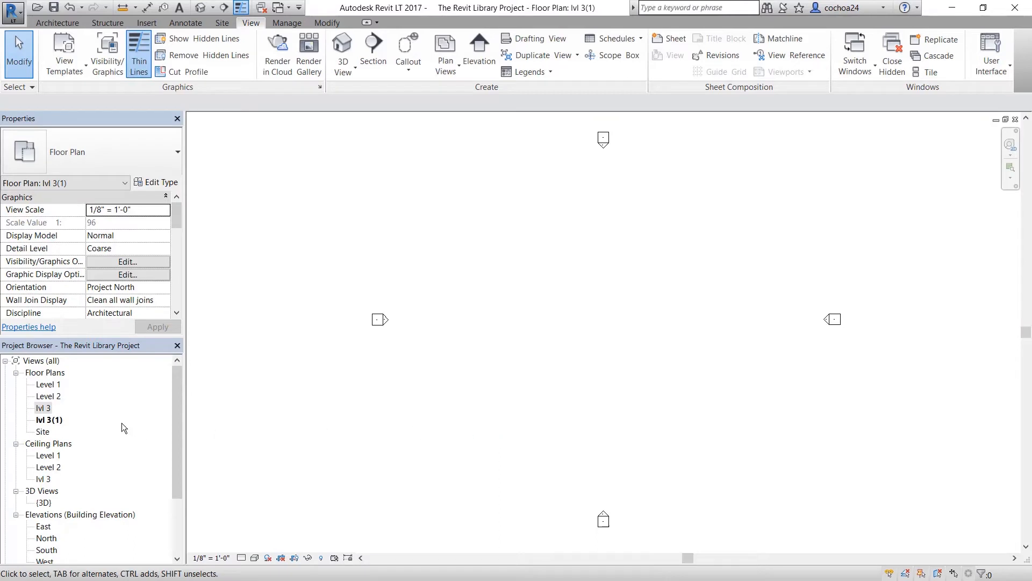
Duplicate the original lvl 3 floor plan view without detailing, and check the associated level of the copy and of the original.
left_click(47, 411)
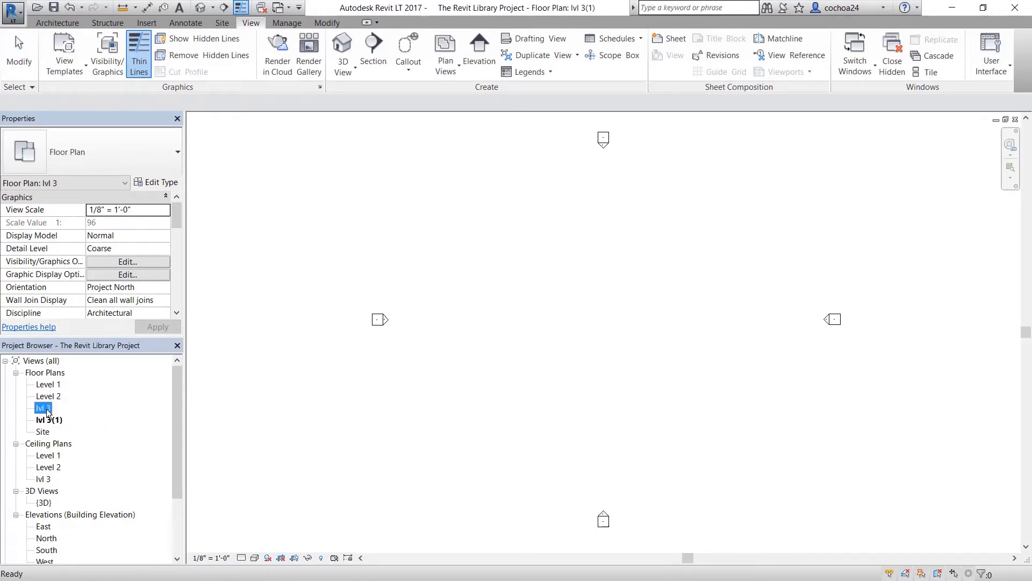
right_click(47, 410)
mouse_move(164, 257)
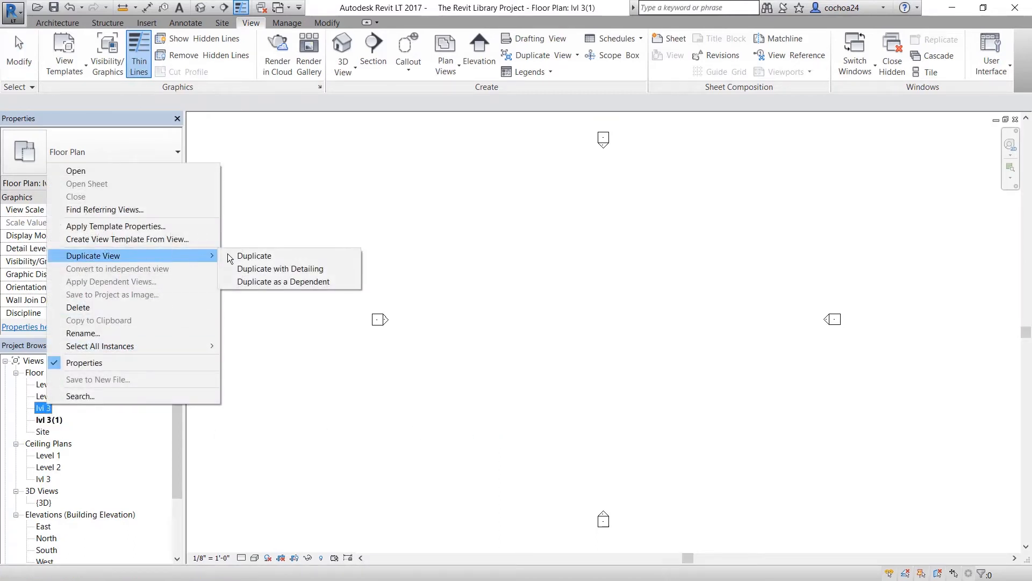
left_click(231, 258)
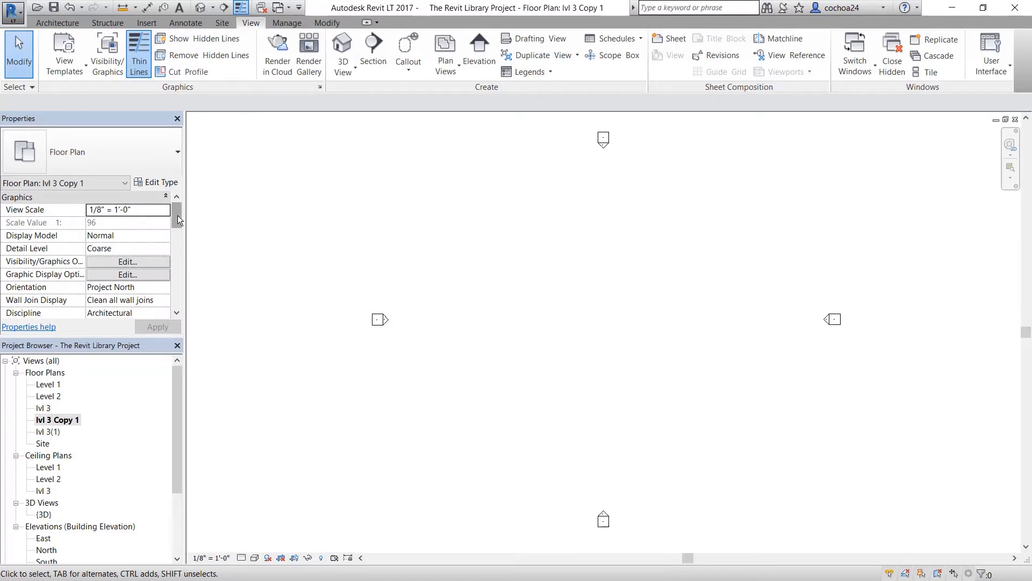
left_click_drag(178, 215, 172, 270)
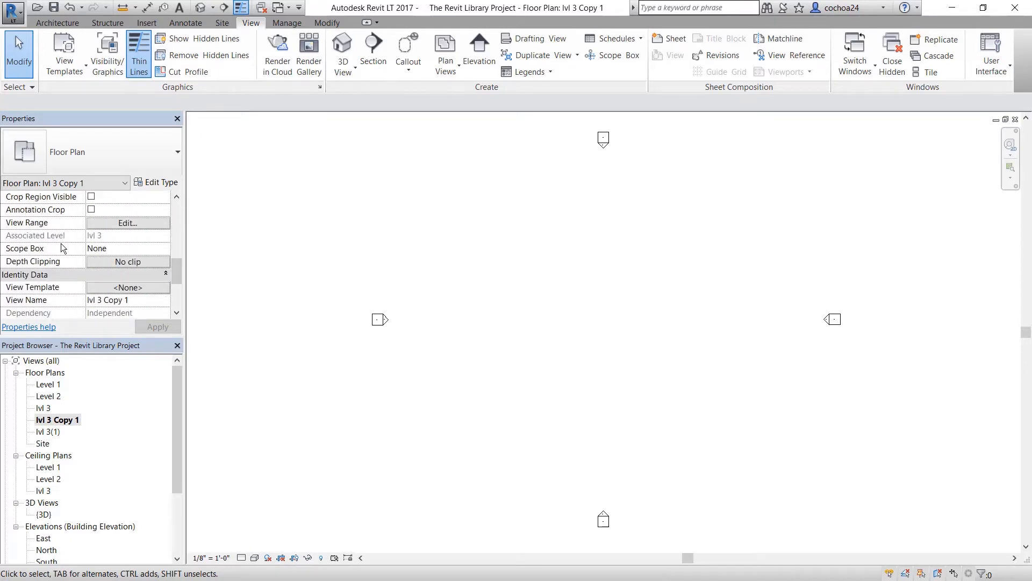
double_click(43, 408)
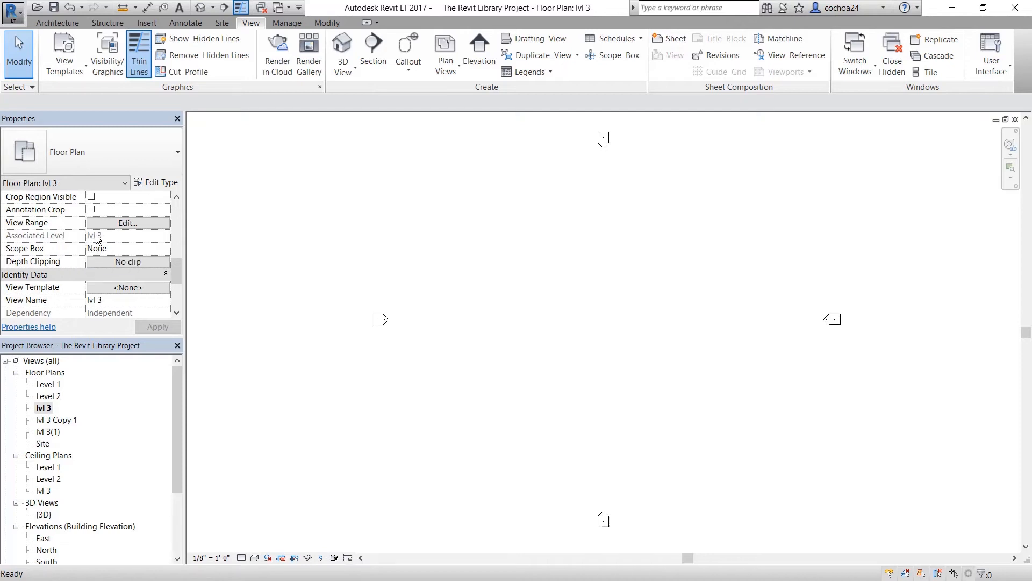
Create a floor plan view for lvl 4, keeping existing views from being duplicated.
left_click(456, 73)
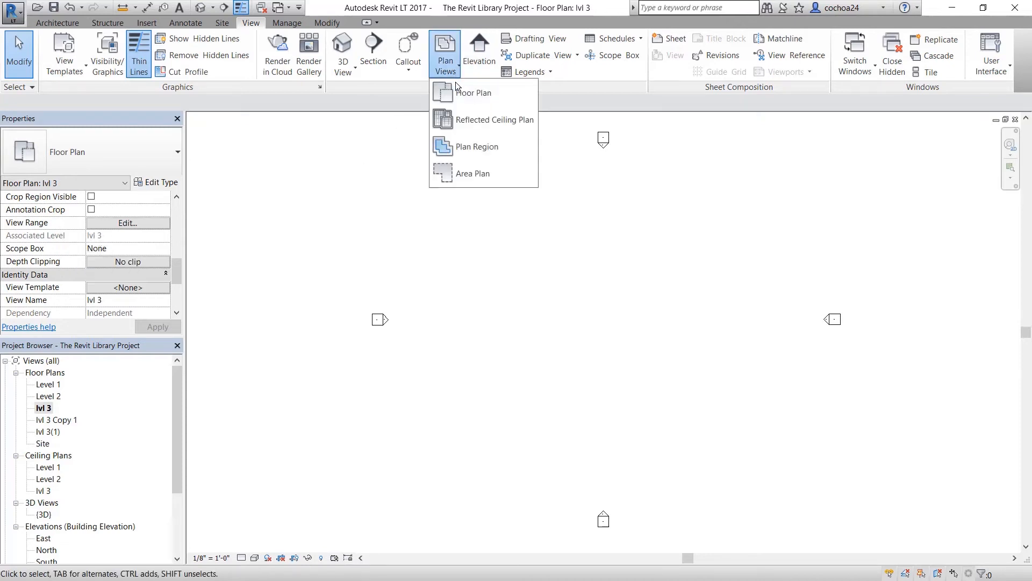
left_click(460, 95)
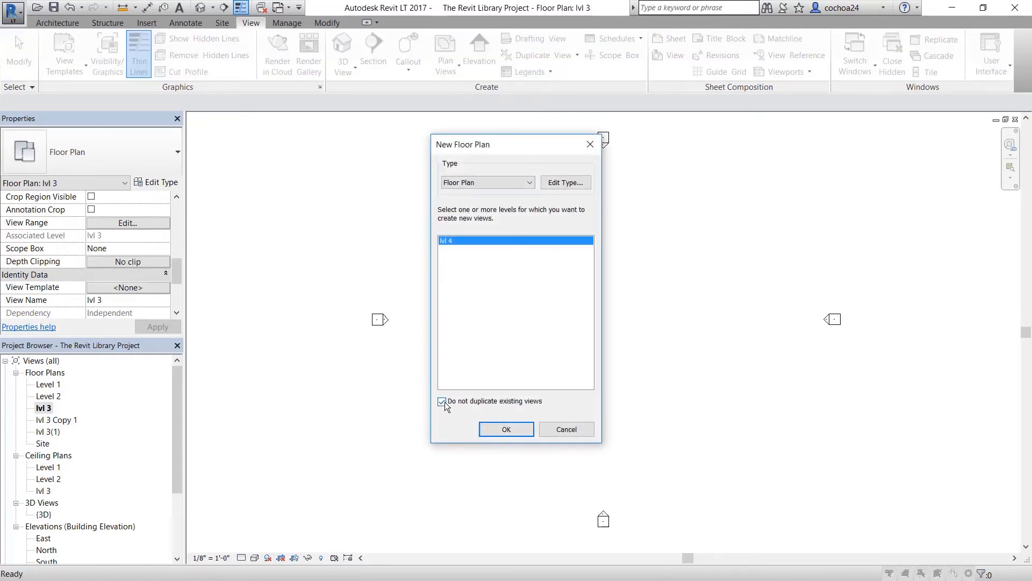
left_click(491, 425)
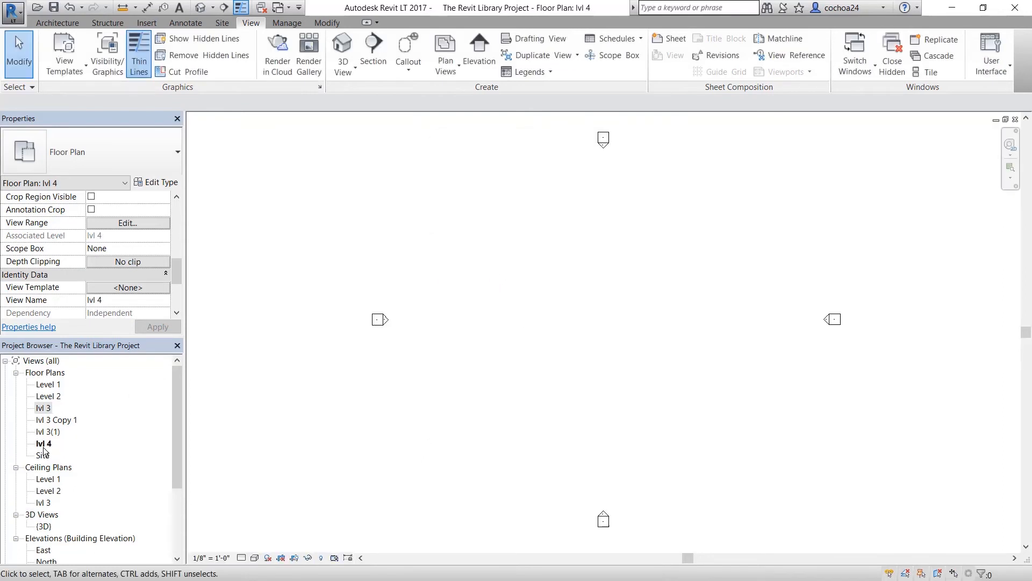